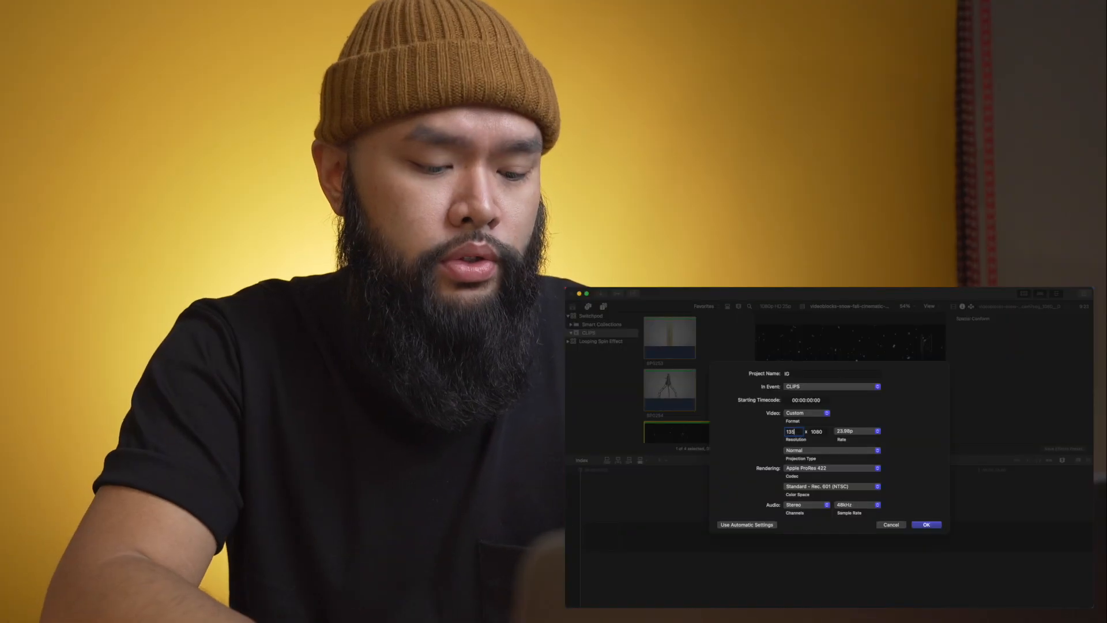
- Give the IG project a custom resolution of 1350 x 1350 and a 24p frame rate
key(Tab)
text(1350)
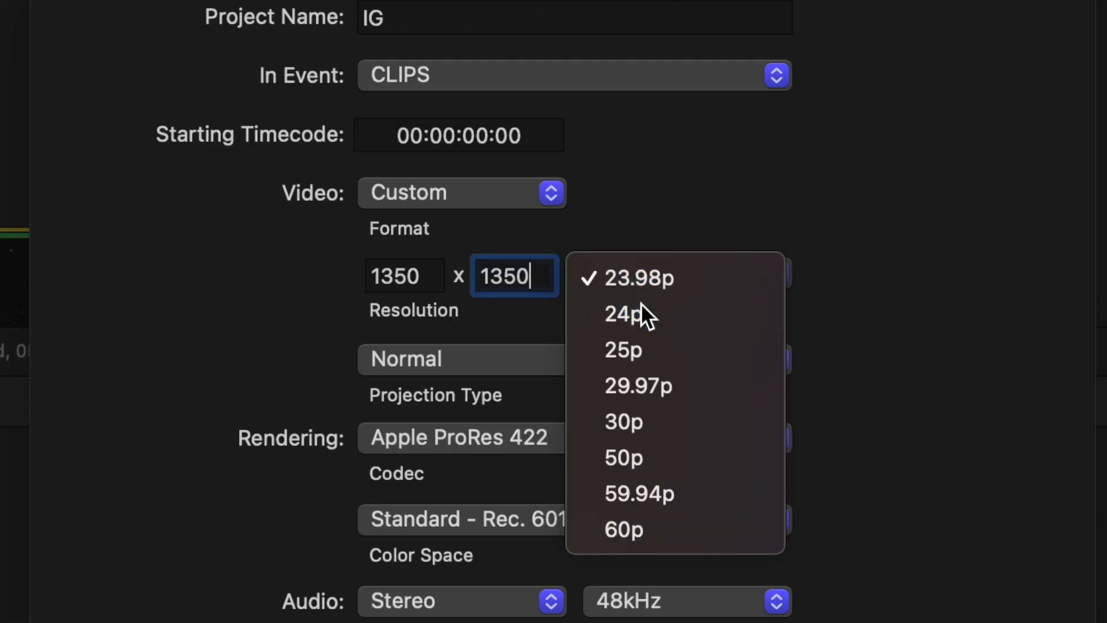
click(846, 440)
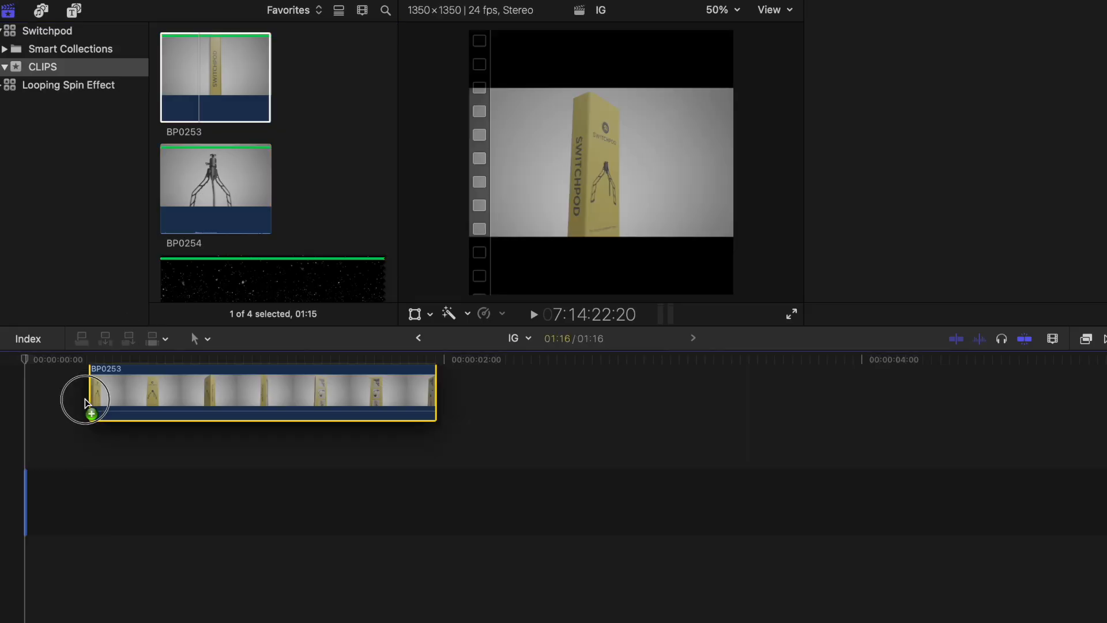
- Place clip BP0253 at the start of the IG timeline, followed directly by clip BP0254
drag(85, 399, 54, 471)
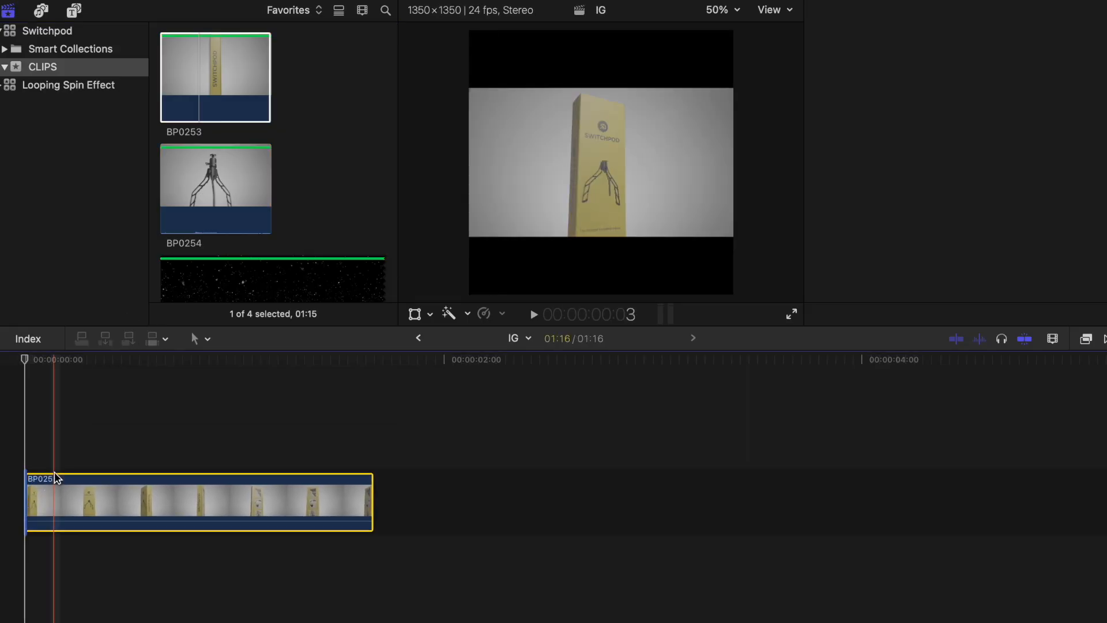
key(super+4)
click(219, 196)
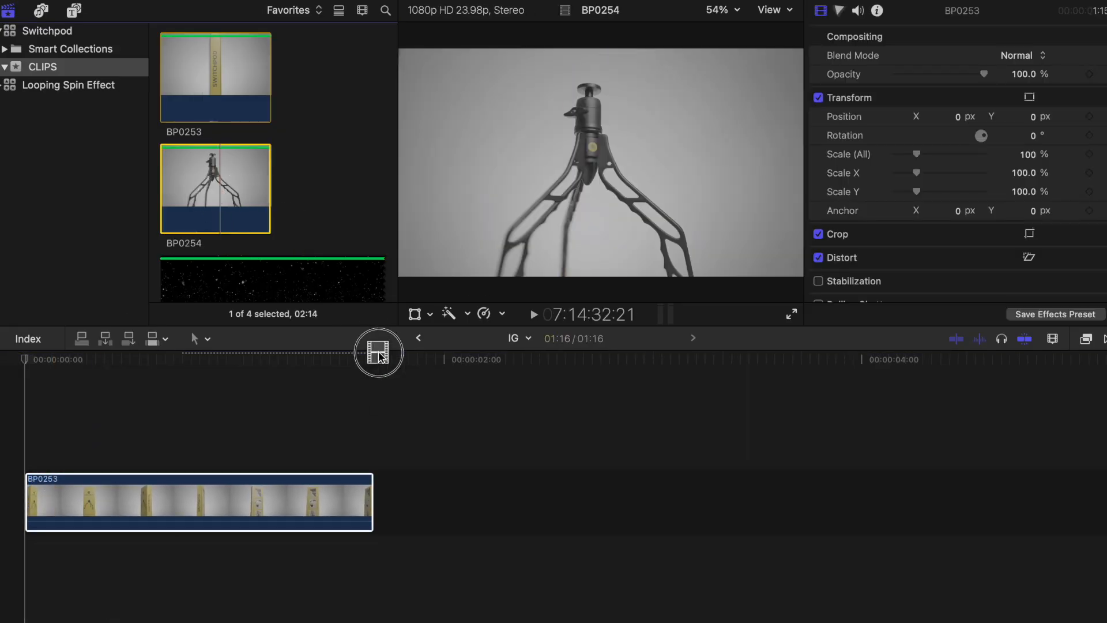
drag(379, 356, 400, 485)
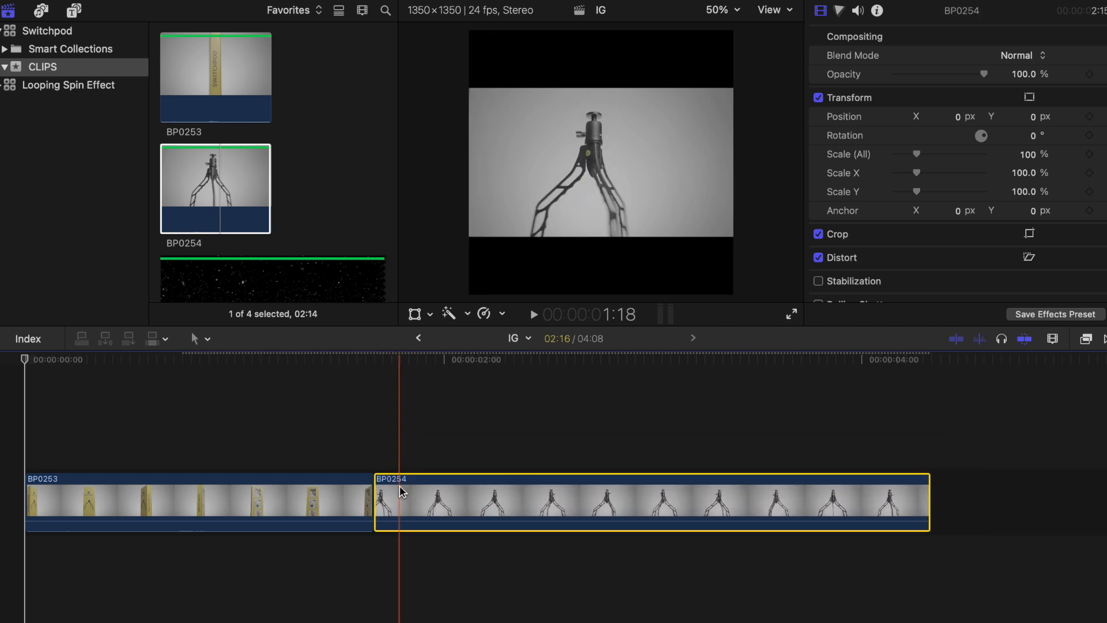
- Transform both clips to fill the square frame, scaling BP0253 to about 189% and BP0254 to about 185% and centring the subjects
drag(469, 236, 432, 286)
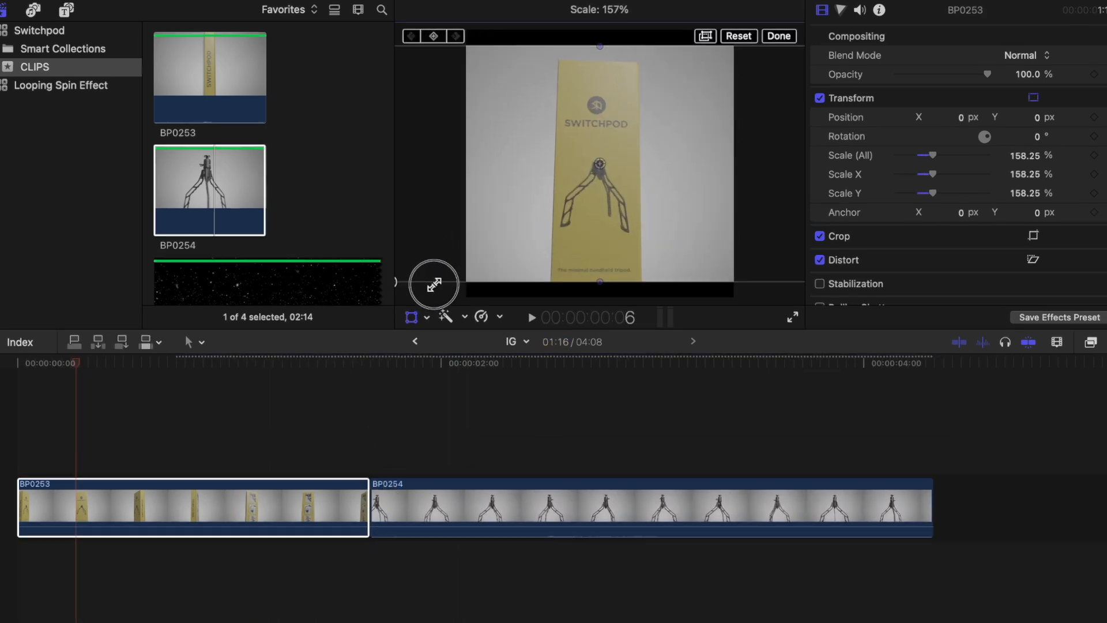
drag(579, 219, 586, 218)
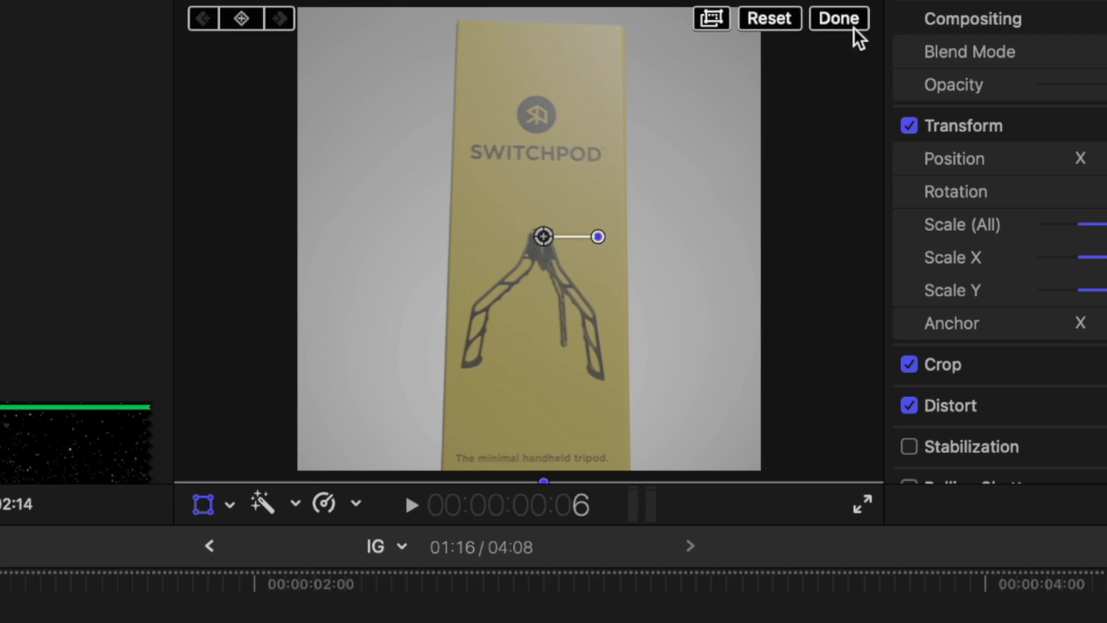
click(854, 27)
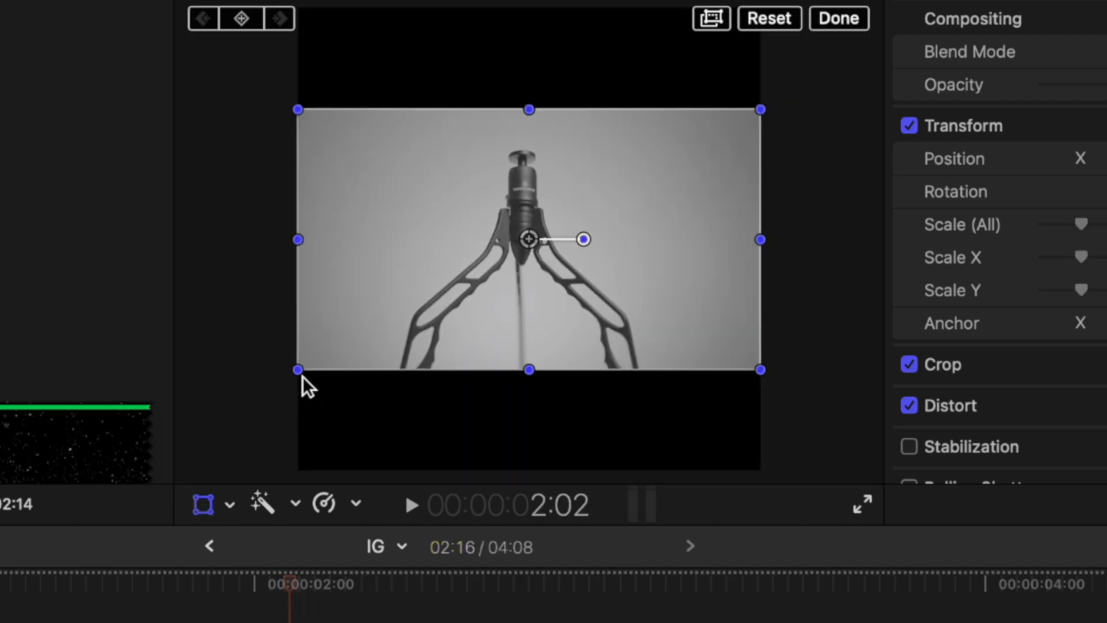
drag(298, 369, 161, 477)
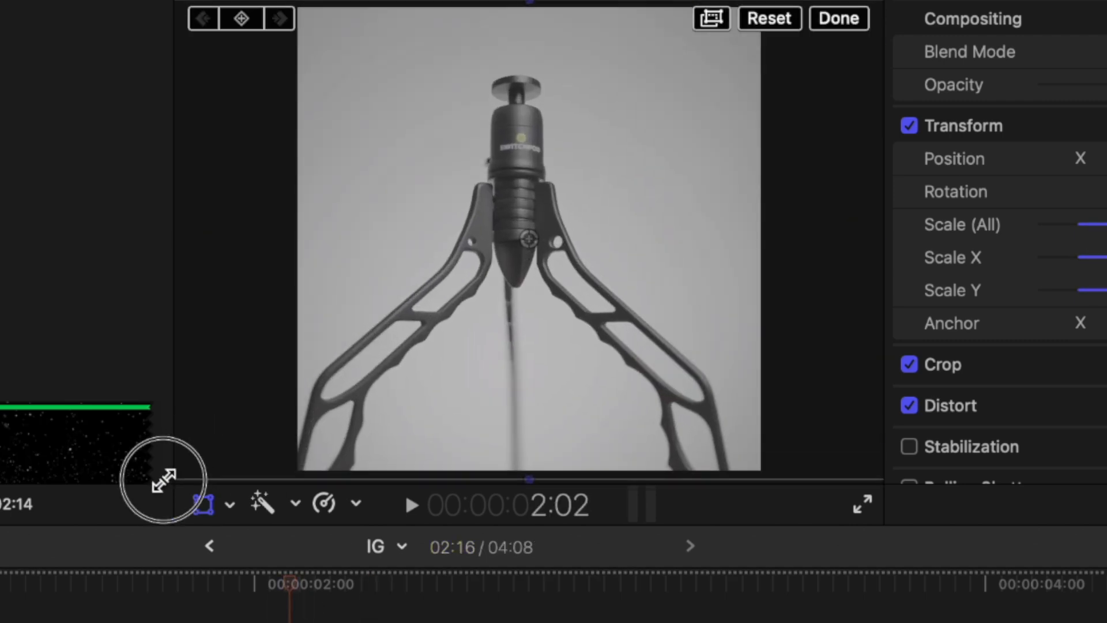
click(839, 18)
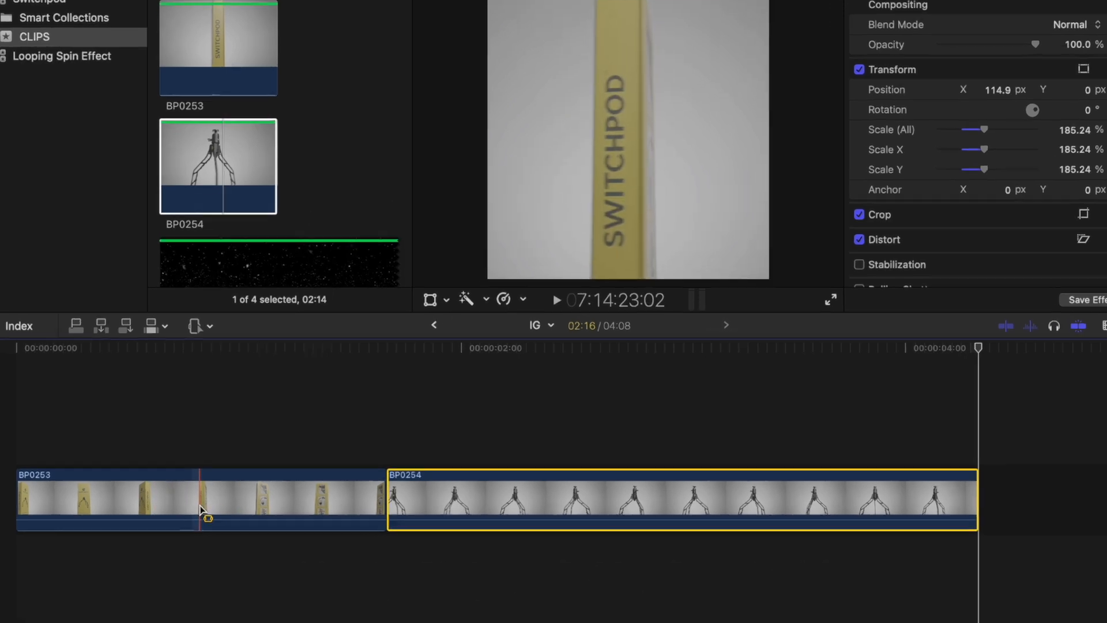
- Speed up the last 21 frames of BP0253 to 8x and shorten the end of the sped-up section by retiming
drag(190, 508, 458, 497)
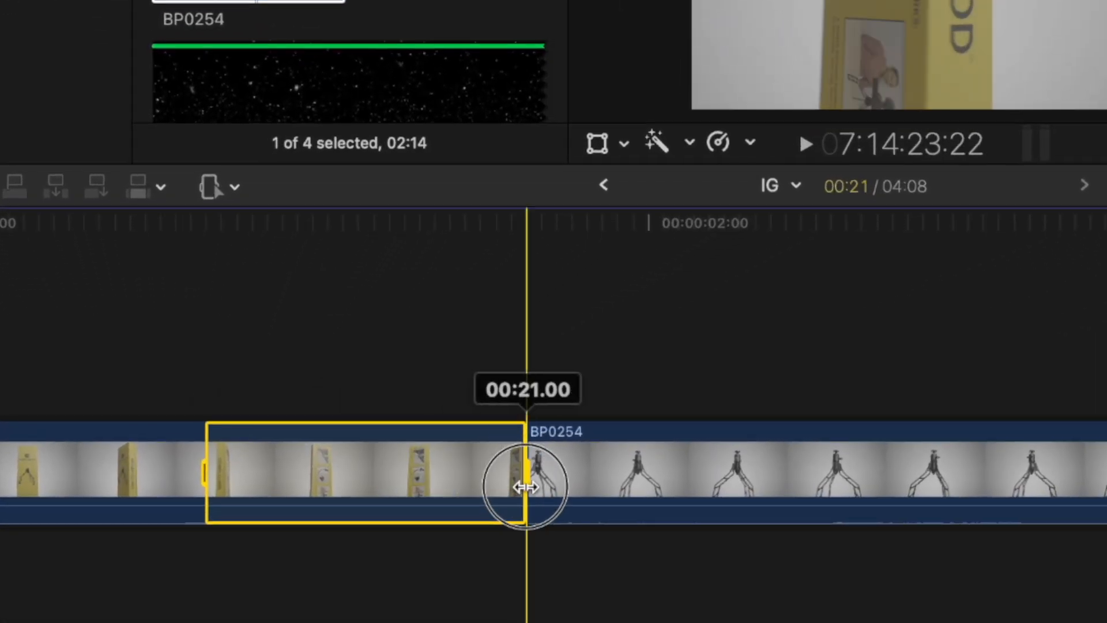
click(749, 148)
mouse_move(822, 211)
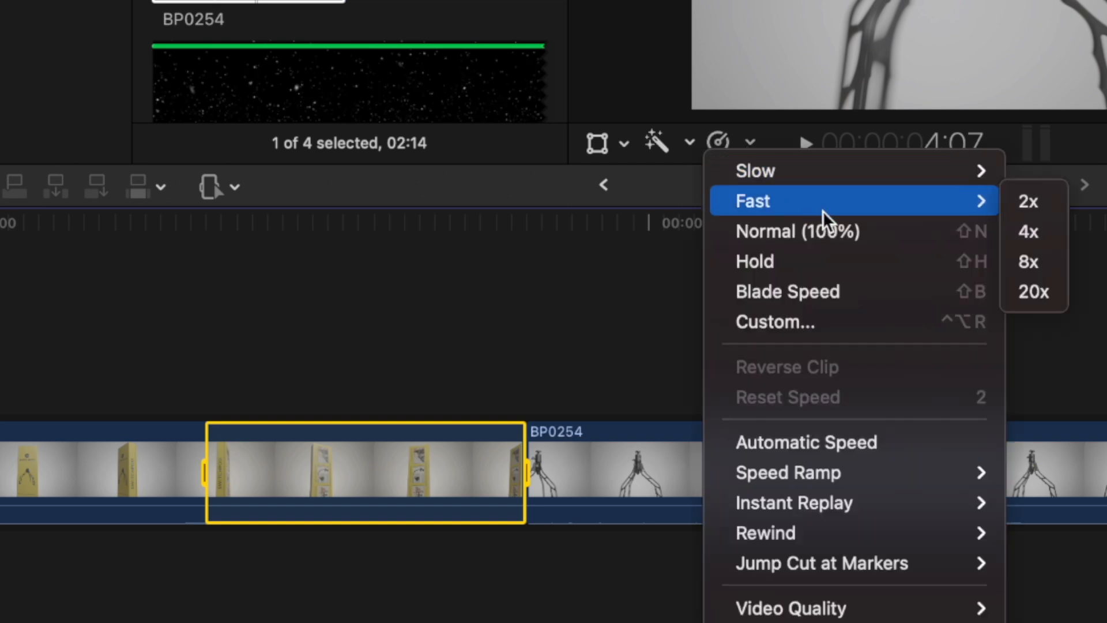
click(1033, 261)
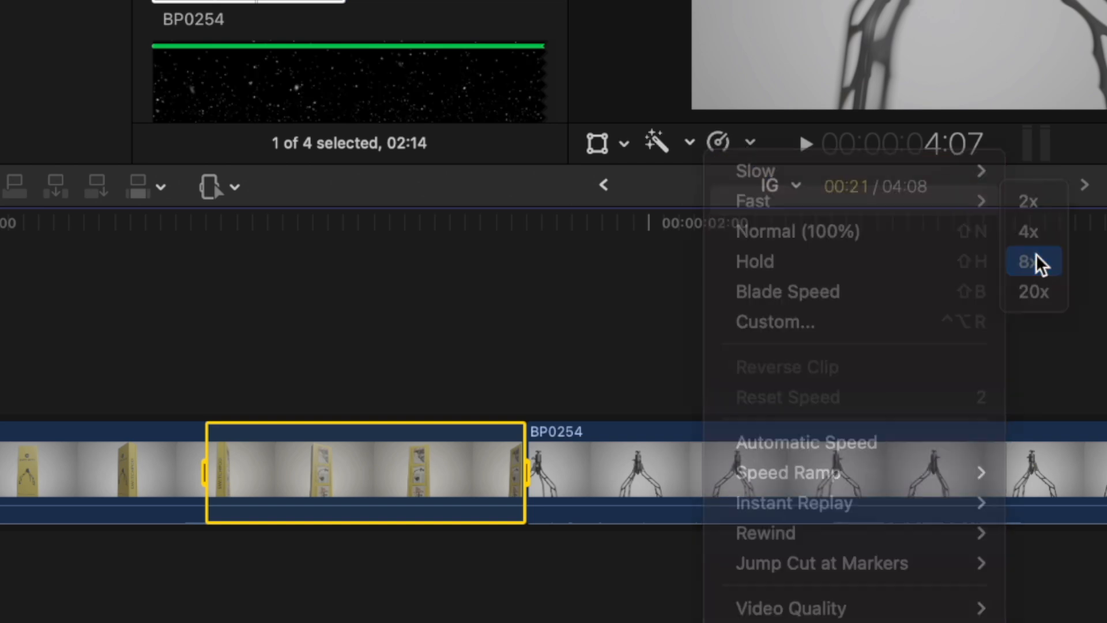
drag(244, 409, 290, 412)
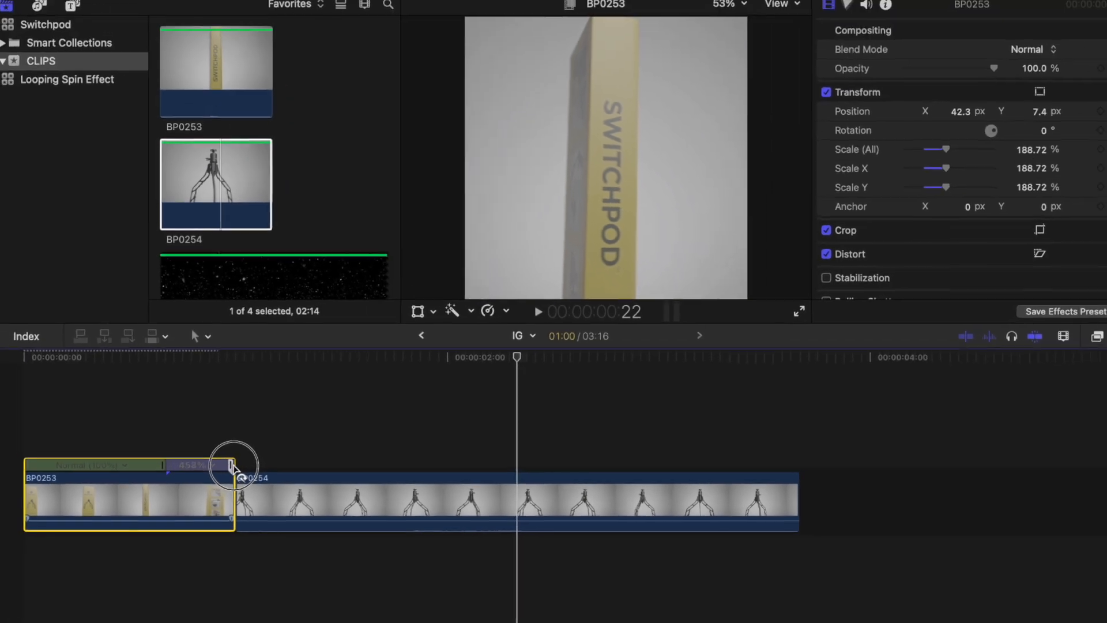
drag(263, 447, 214, 468)
- Range-select the first 22 frames of BP0254 and speed them up to 4x
key(r)
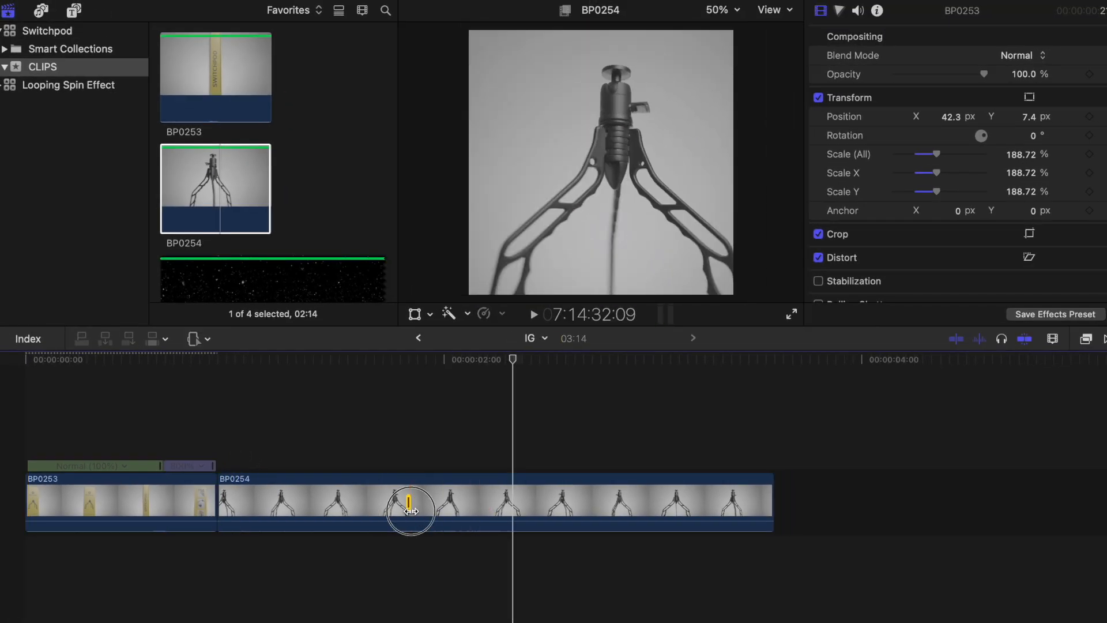
drag(410, 511, 216, 512)
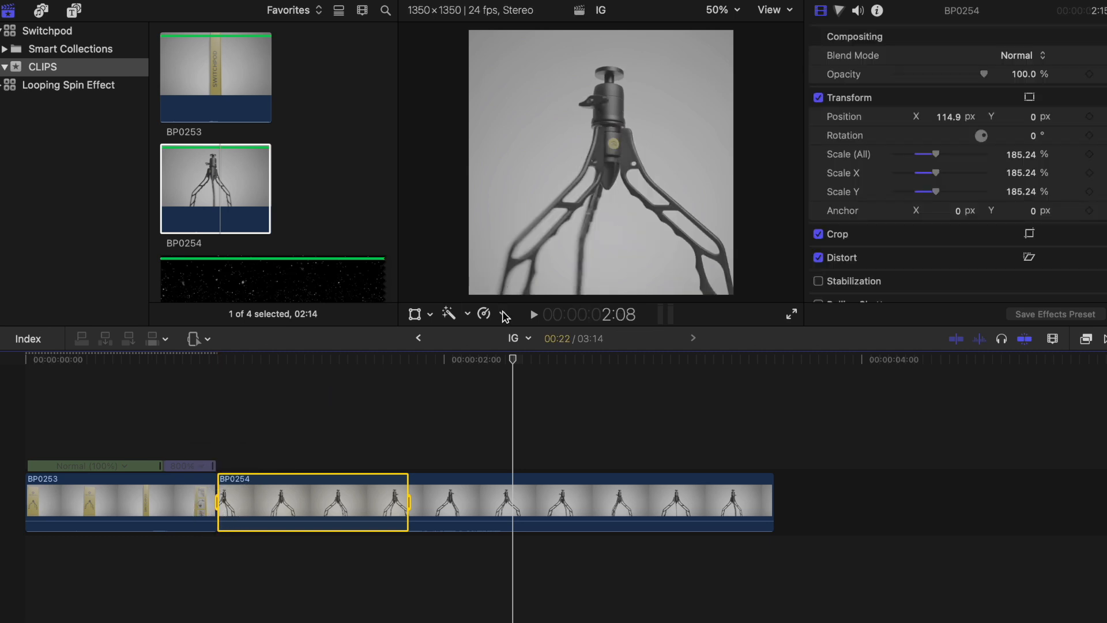
click(502, 313)
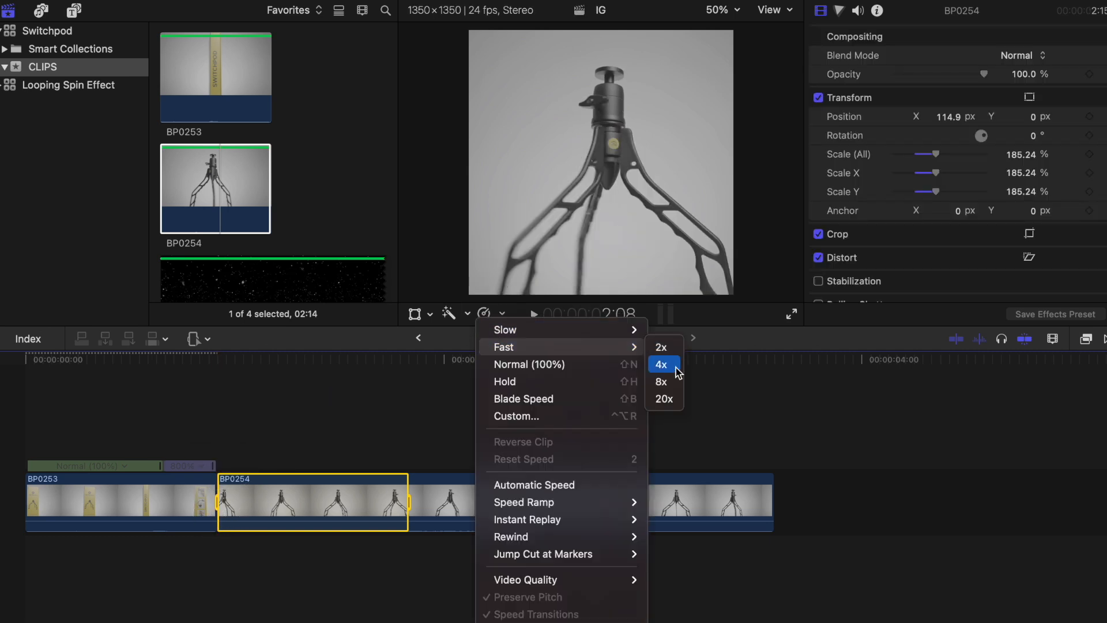
click(676, 368)
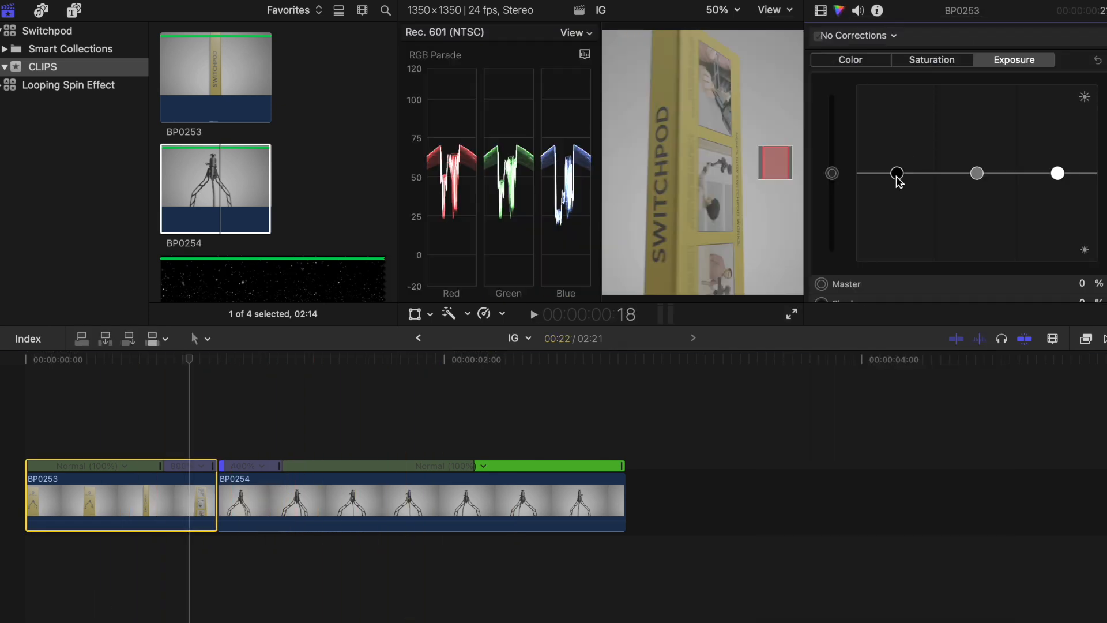
- Raise the highlights and lower the shadows in BP0253's Color Board exposure, and select BP0254
drag(1055, 173, 1058, 112)
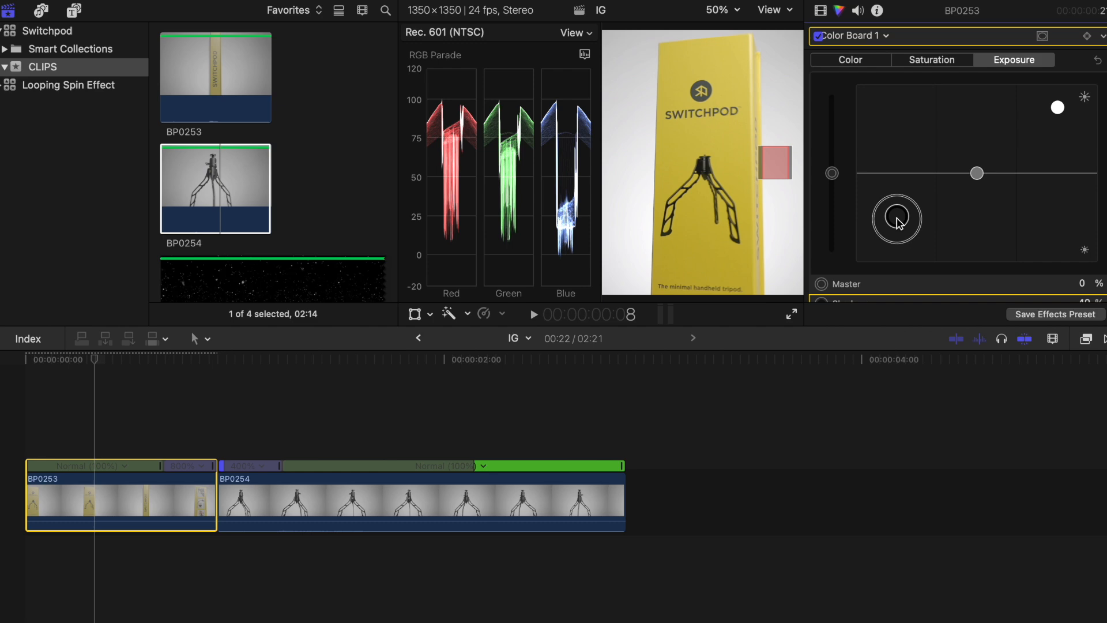
click(359, 501)
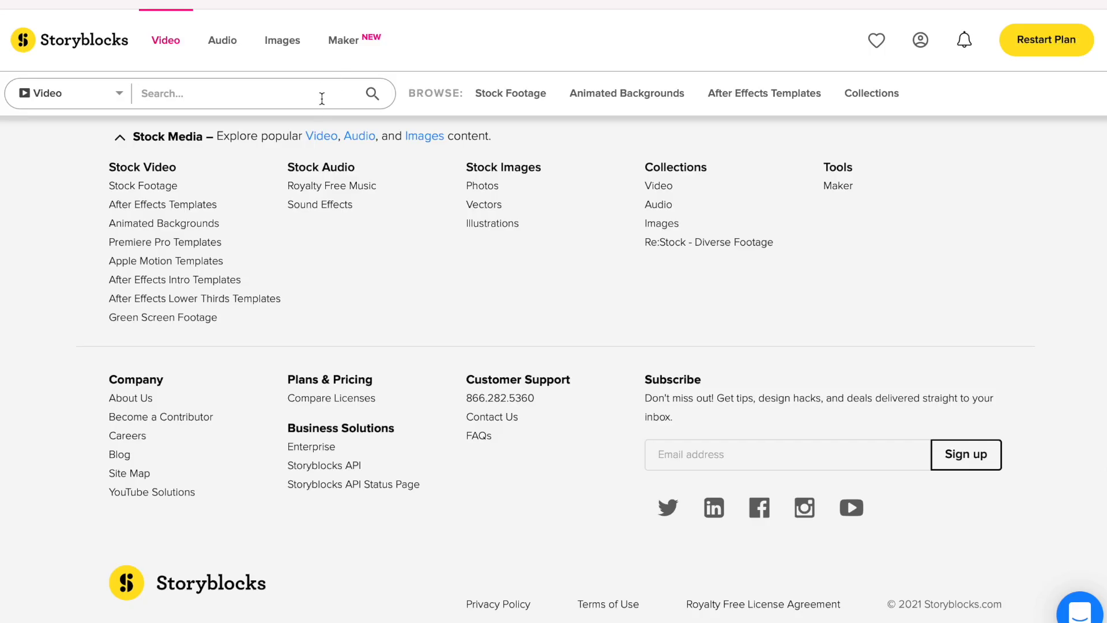
- Switch to Storyblocks, search its videos for "snowfall cinematic background" and preview the Snow Fall Cinematic Background clip
click(322, 98)
text(snow)
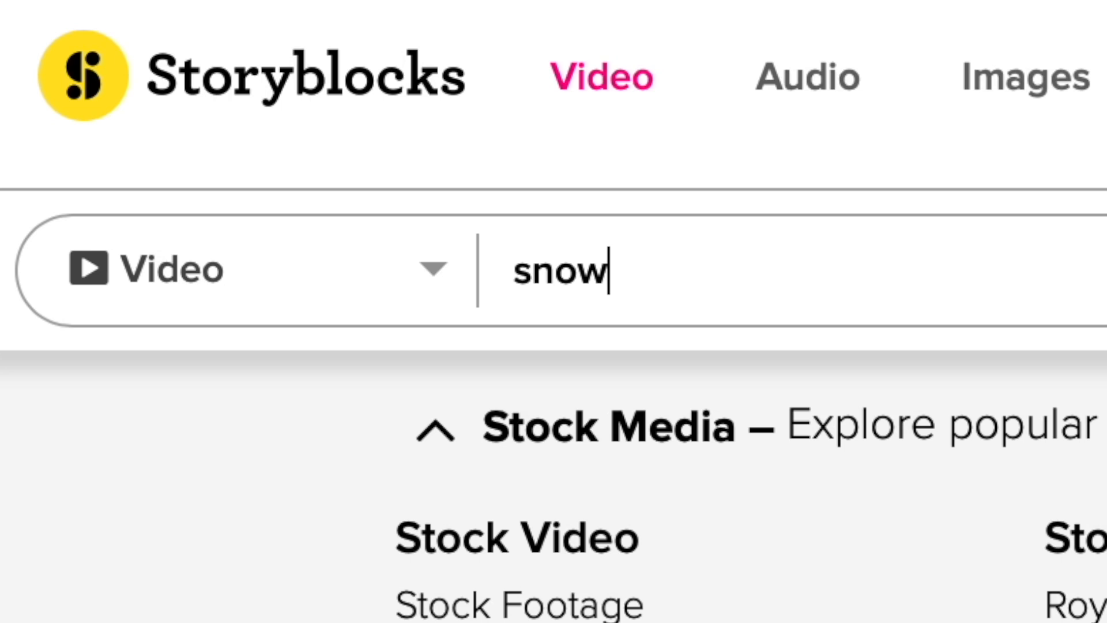
text(fall cinem)
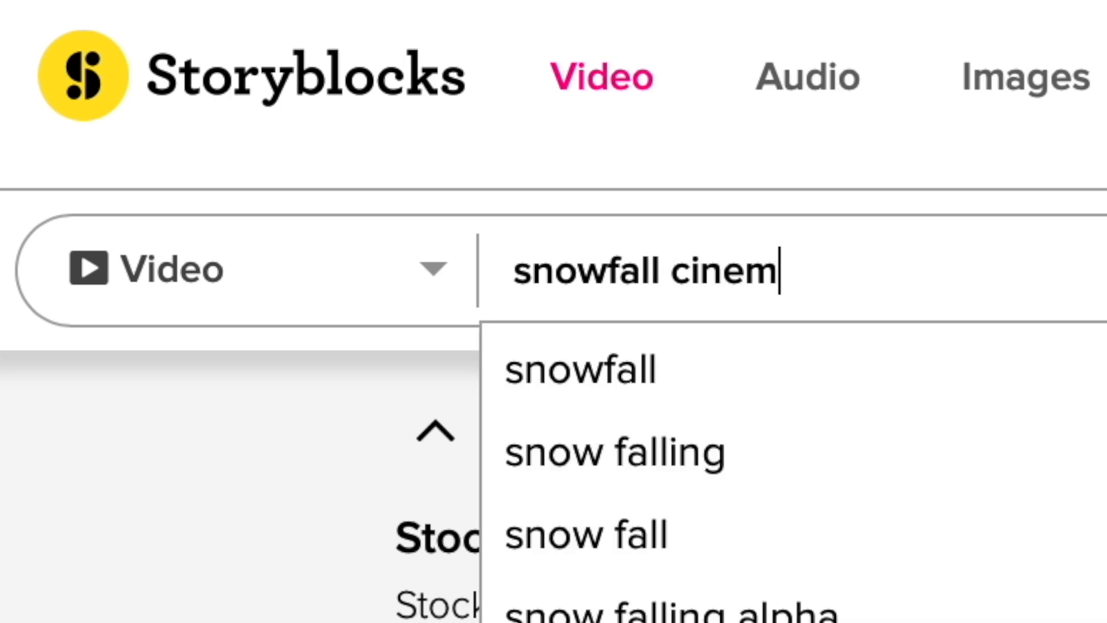
text(atic background)
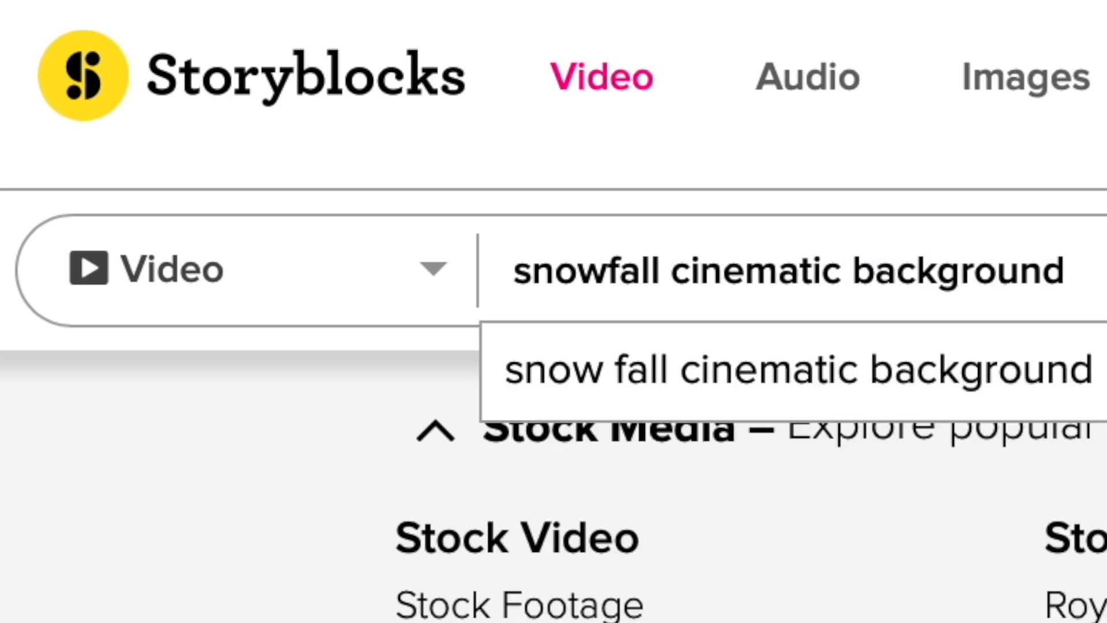
key(Return)
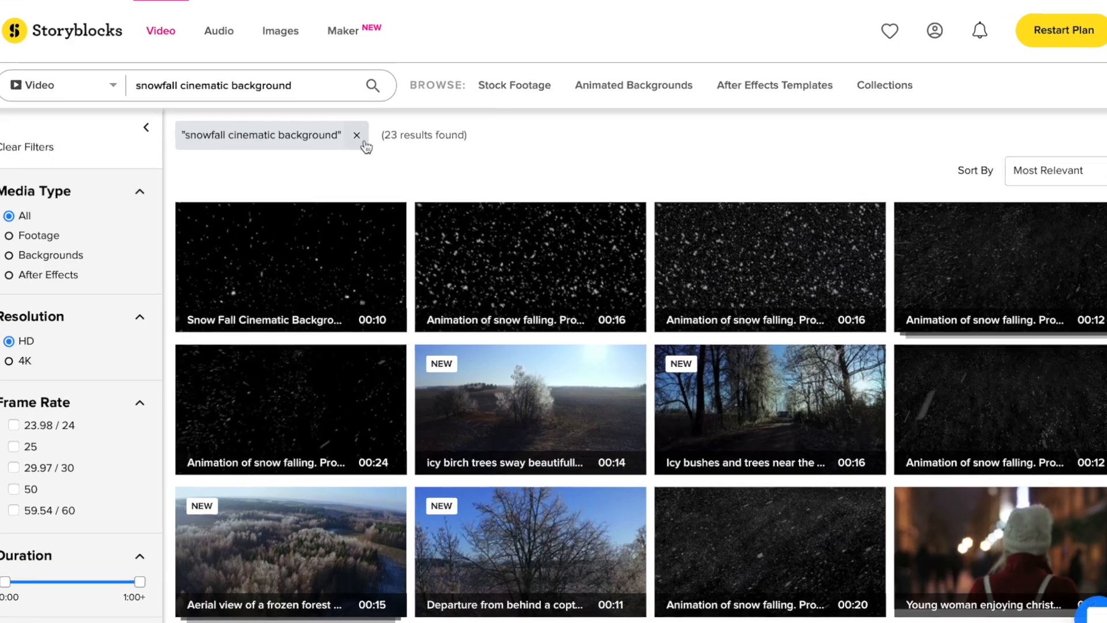
mouse_move(293, 264)
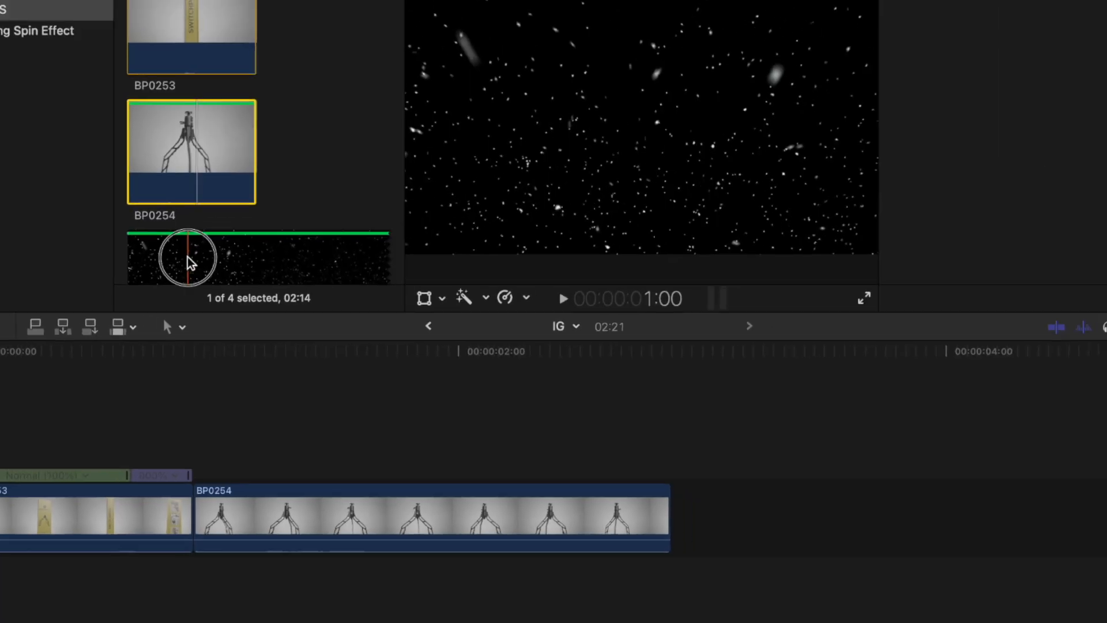
- In Final Cut Pro, layer the snowfall clip above both clips from the timeline start and set its blend mode to Screen
drag(239, 283, 39, 434)
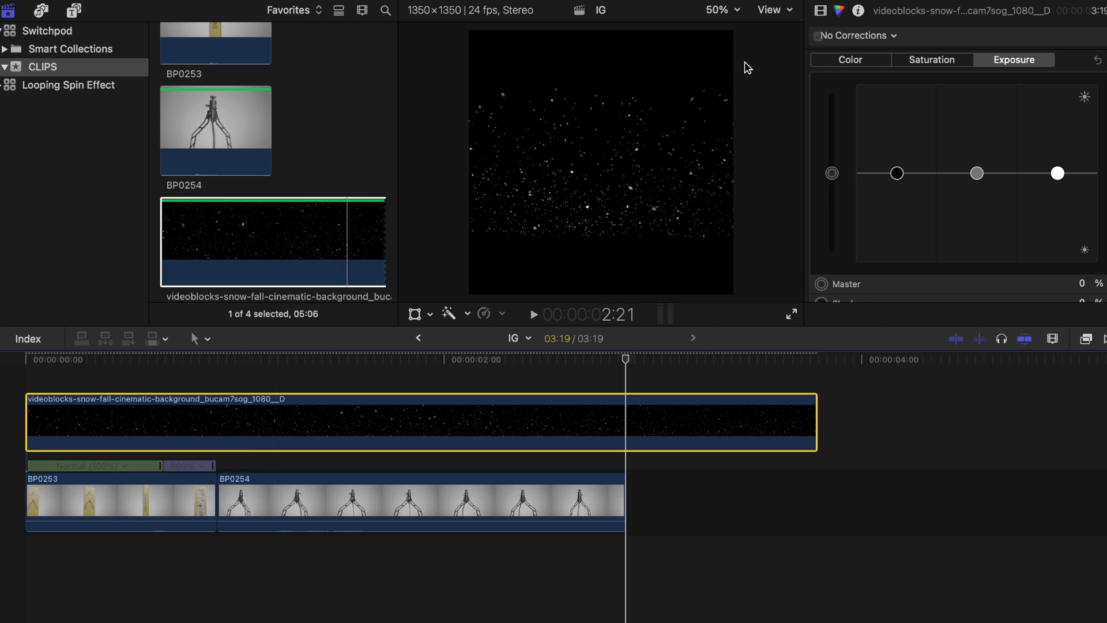
click(819, 11)
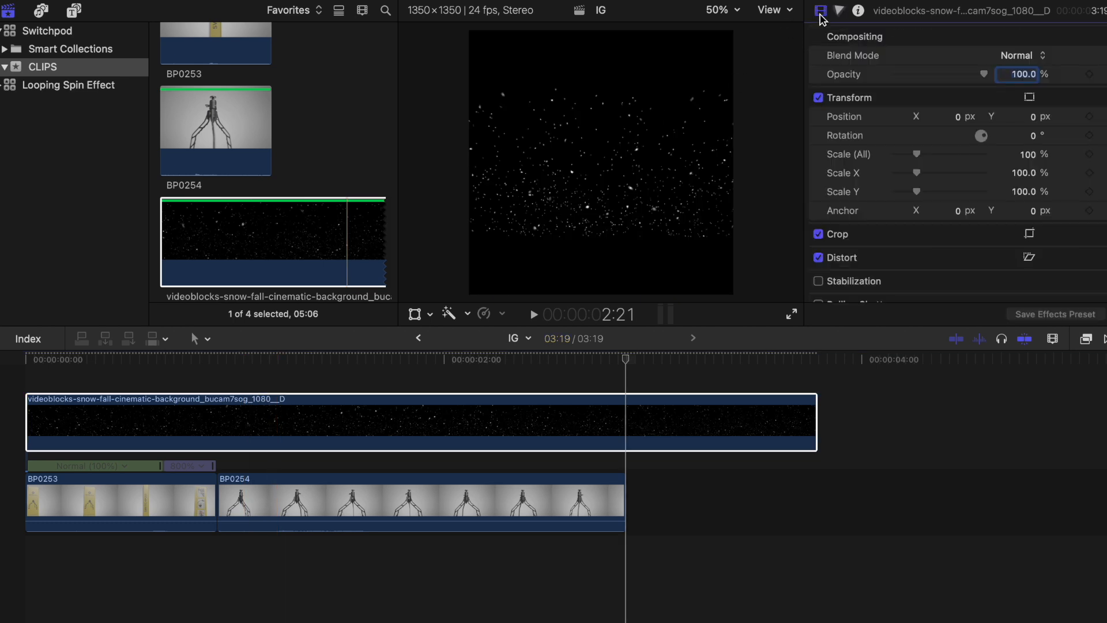
click(1041, 56)
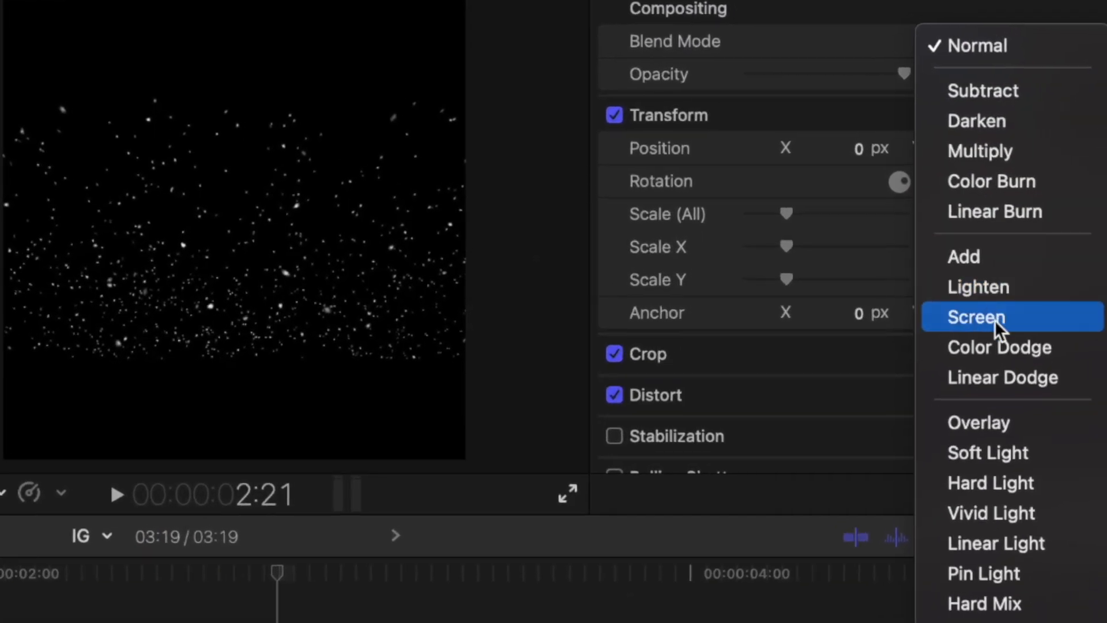
click(1005, 318)
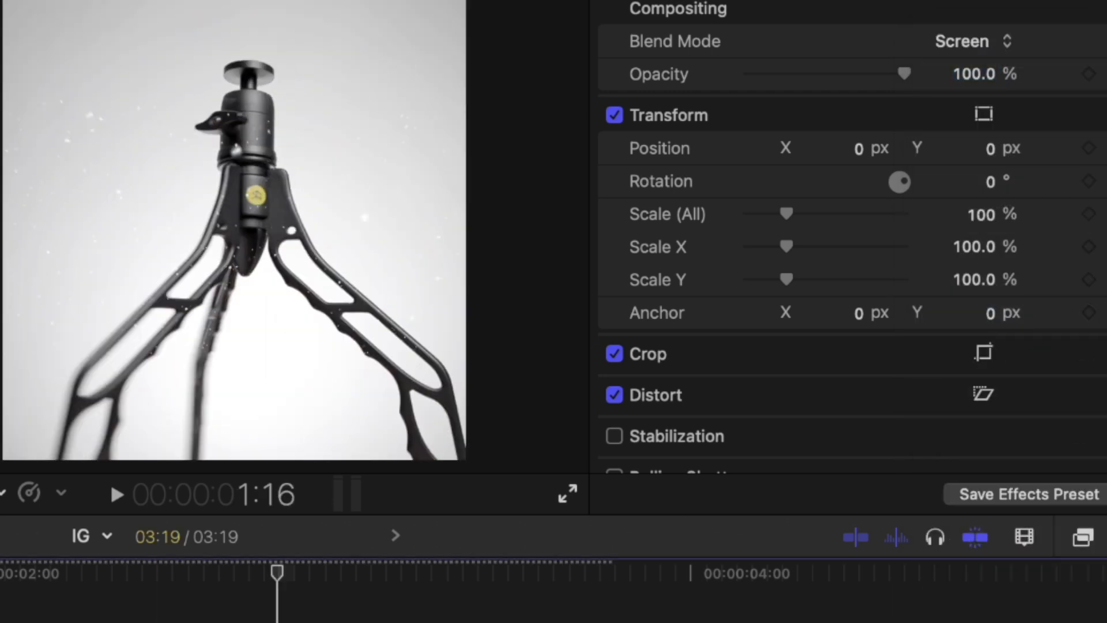
key(space)
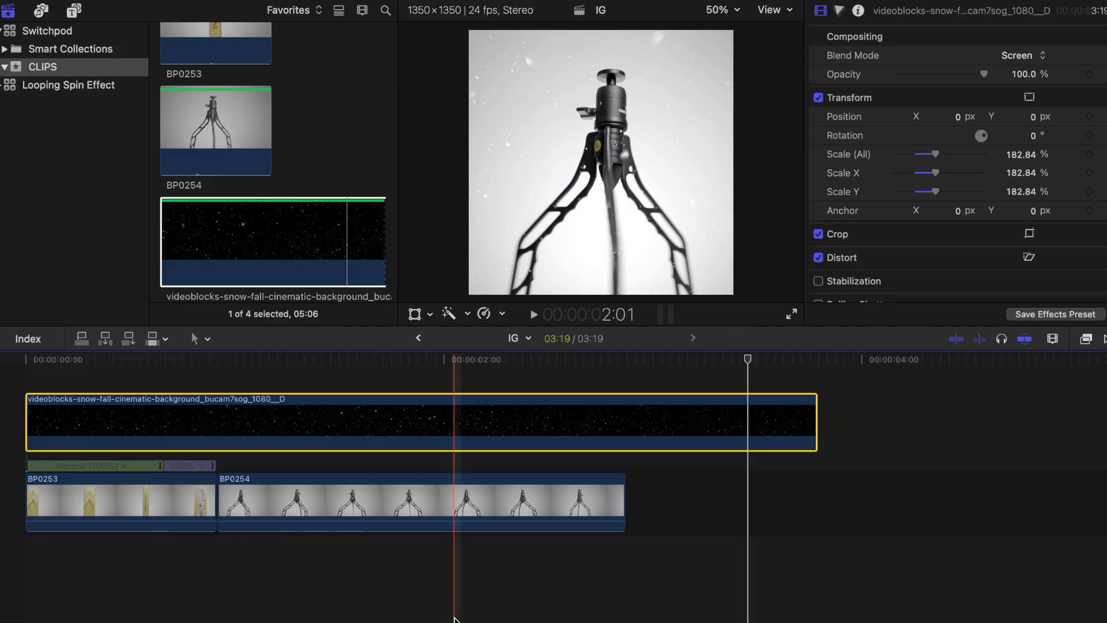
- Range-select a 19-frame section of the snowfall clip around the spin transition and speed it up to 2x
drag(269, 423, 280, 424)
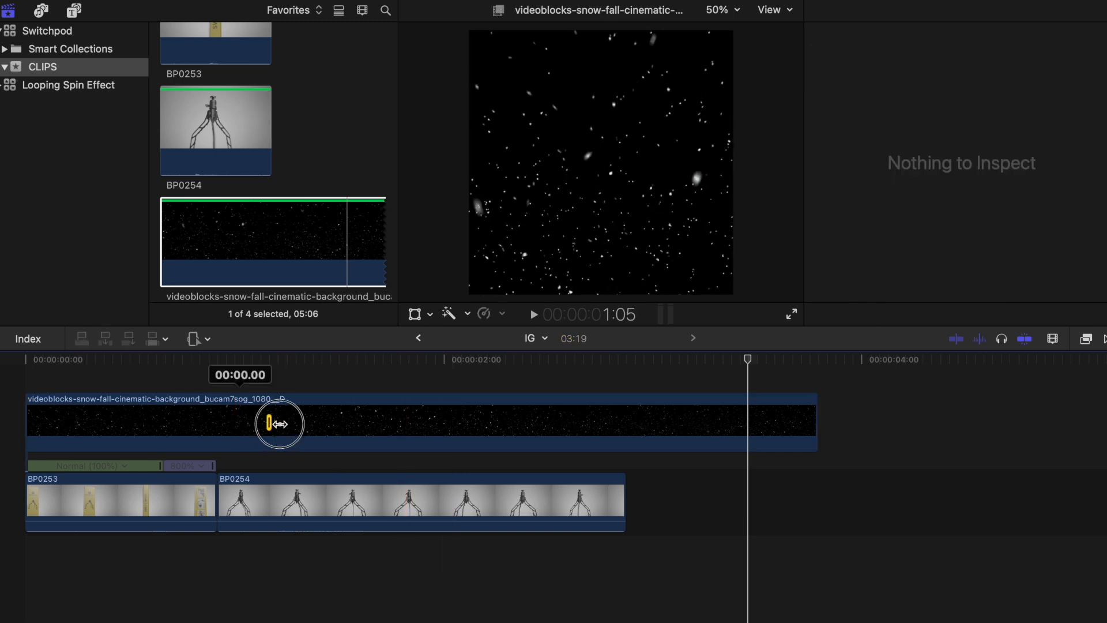
drag(440, 432, 436, 432)
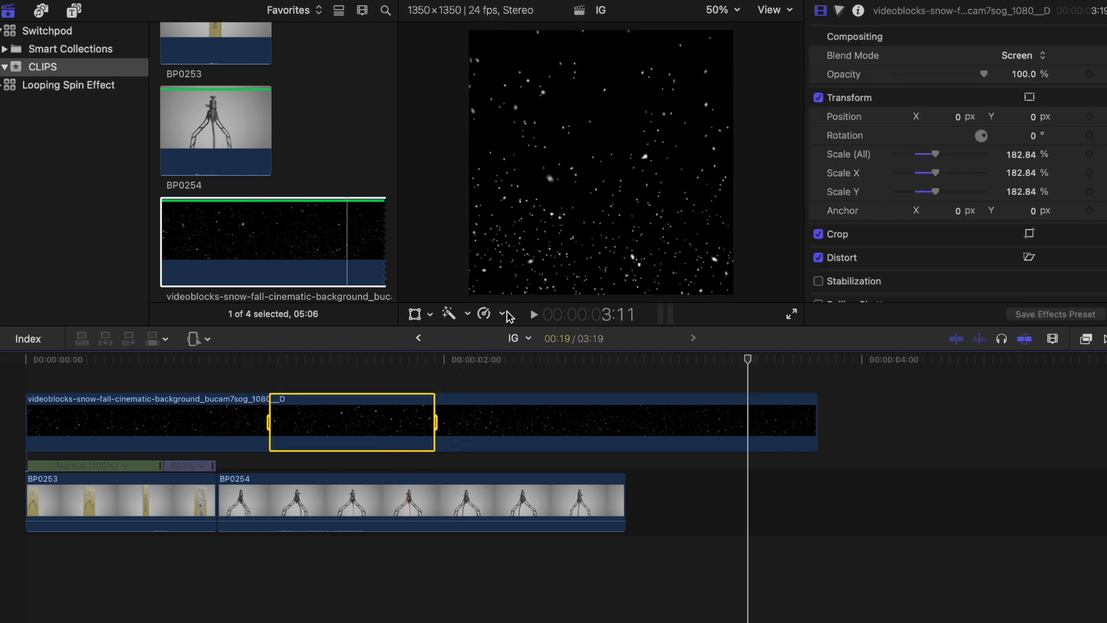
click(503, 314)
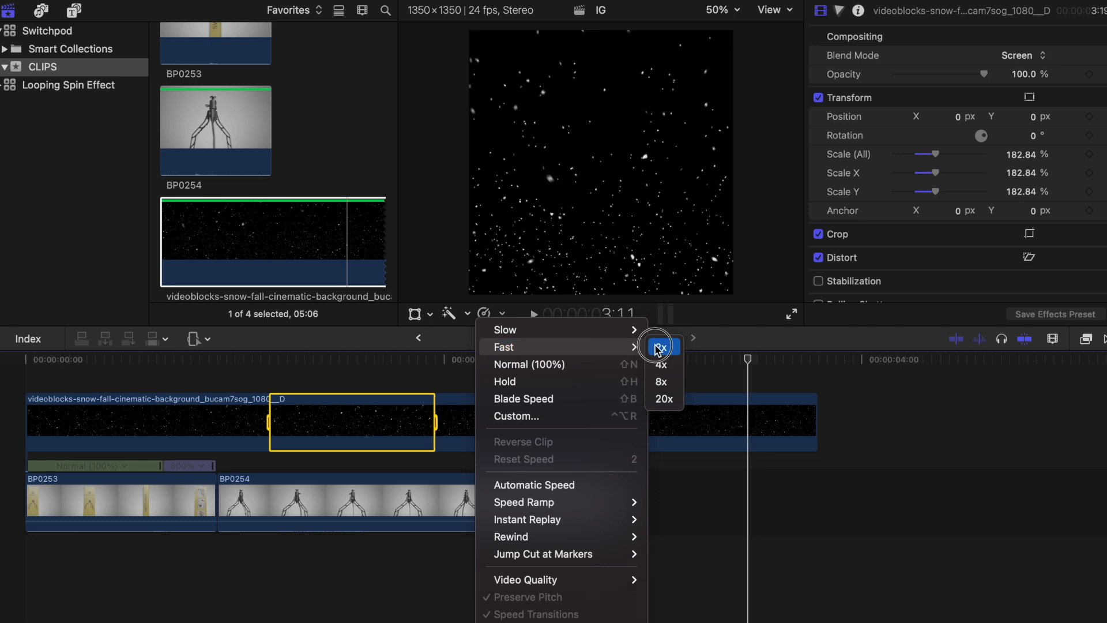
click(659, 347)
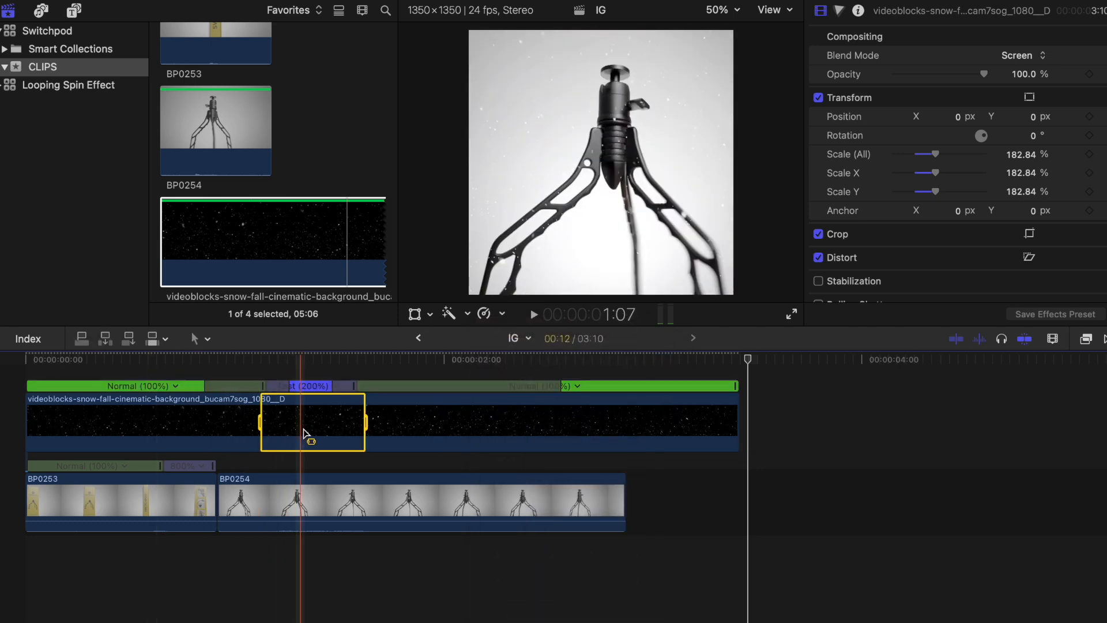
- Trim and reposition the snowfall clip so its fast section covers the spin transition and its ends match the clips below
drag(33, 412, 115, 415)
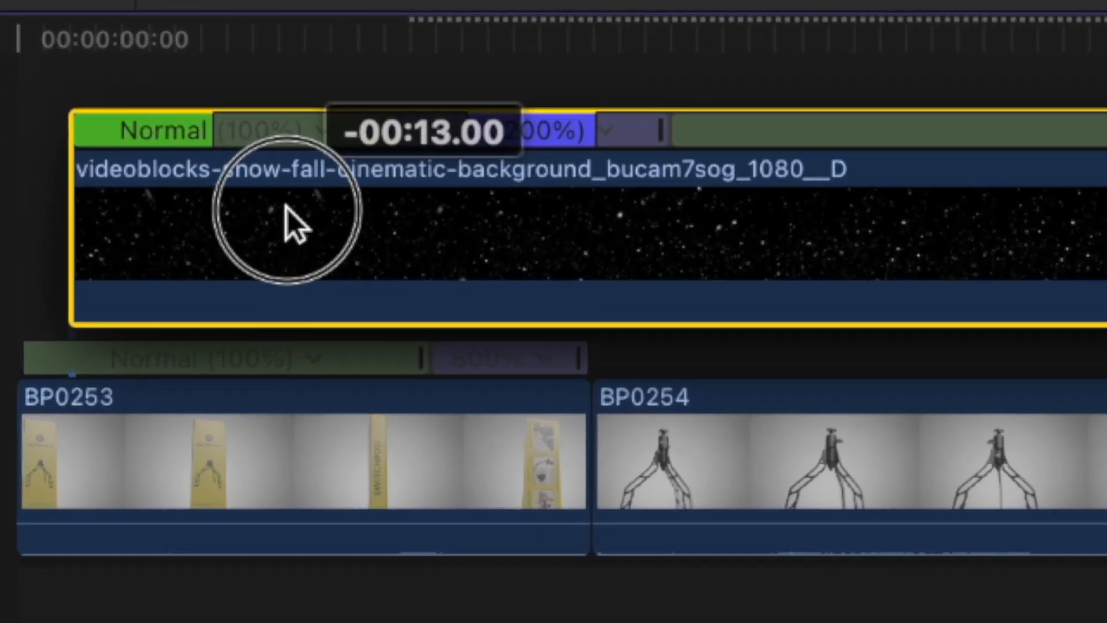
drag(287, 209, 287, 209)
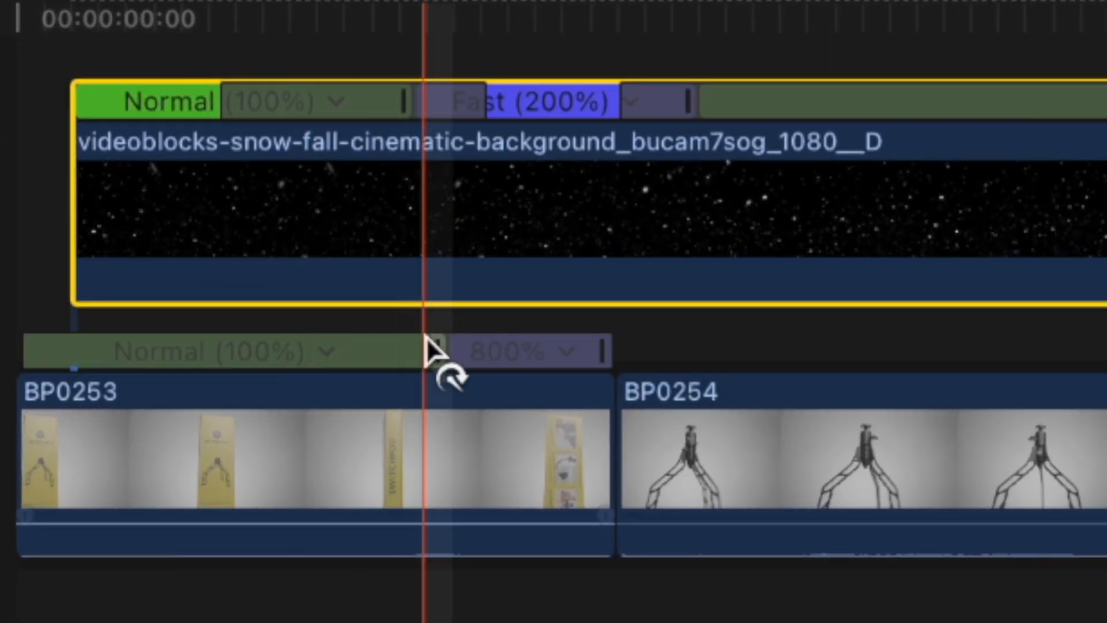
drag(659, 204, 658, 217)
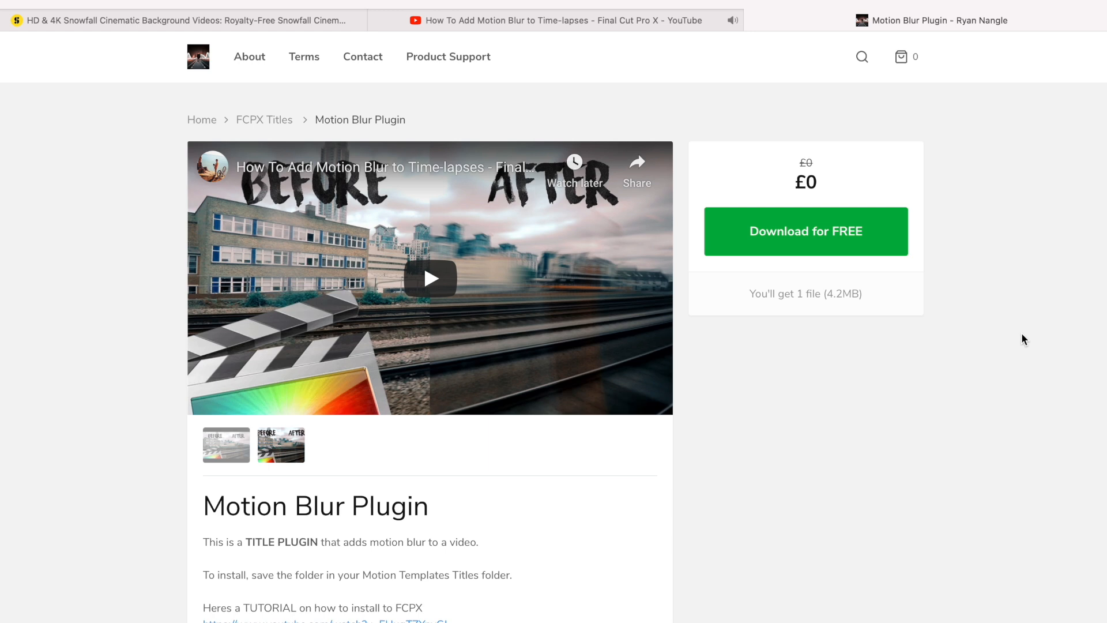
- Look over the Motion Blur Plugin web page, then in Final Cut Pro place the Extreme Motion Blur 2 title above the snowfall from frame 15
scroll(1022, 333, down, 2)
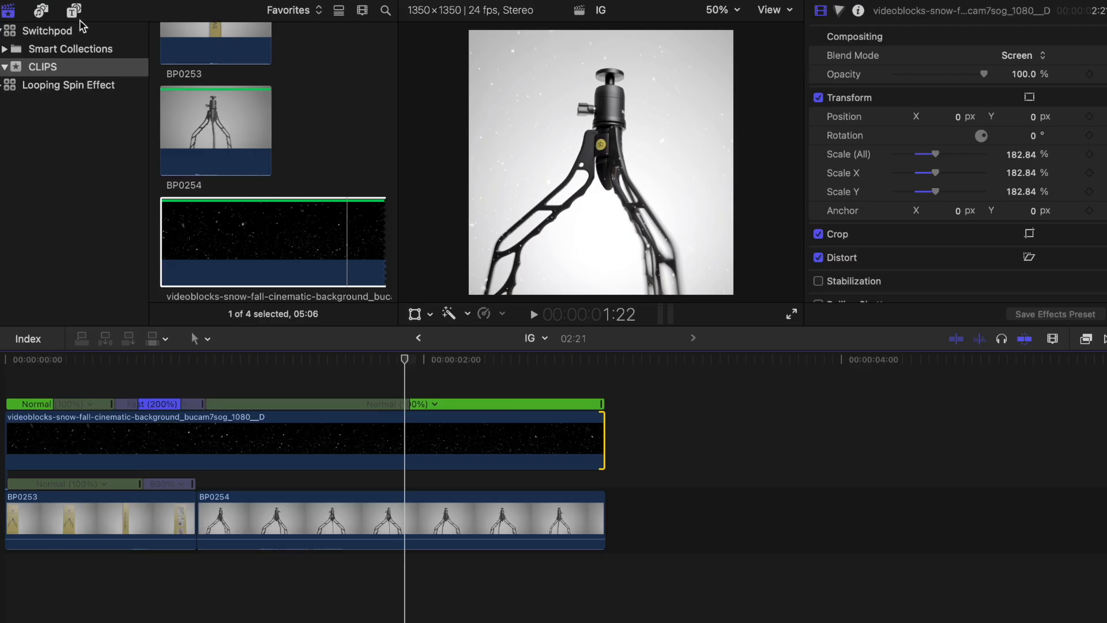
click(74, 11)
click(89, 266)
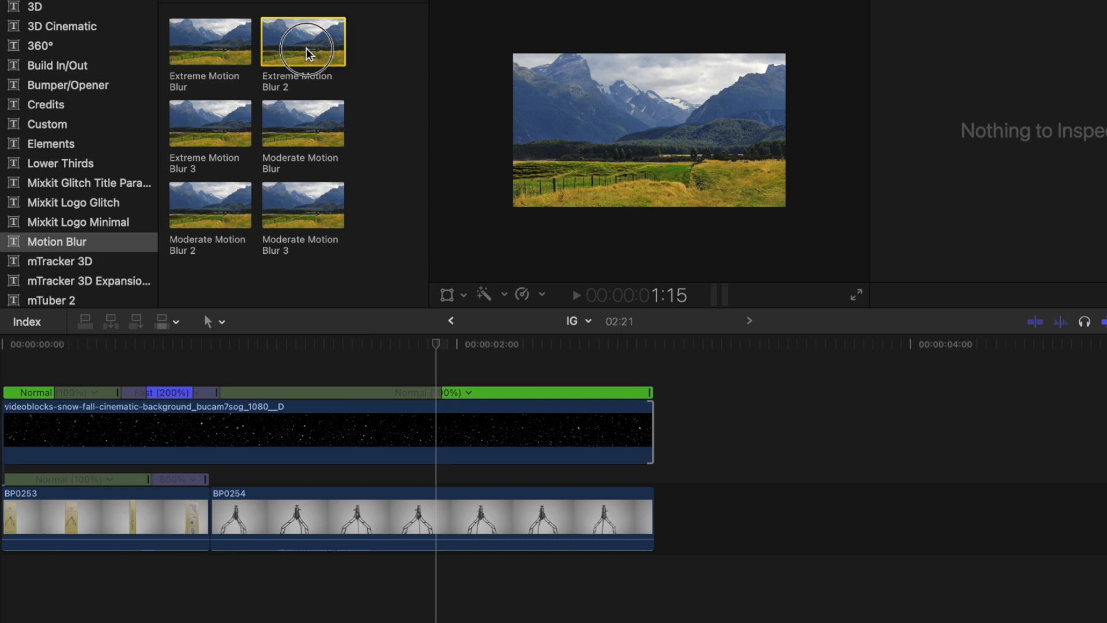
drag(283, 77, 142, 384)
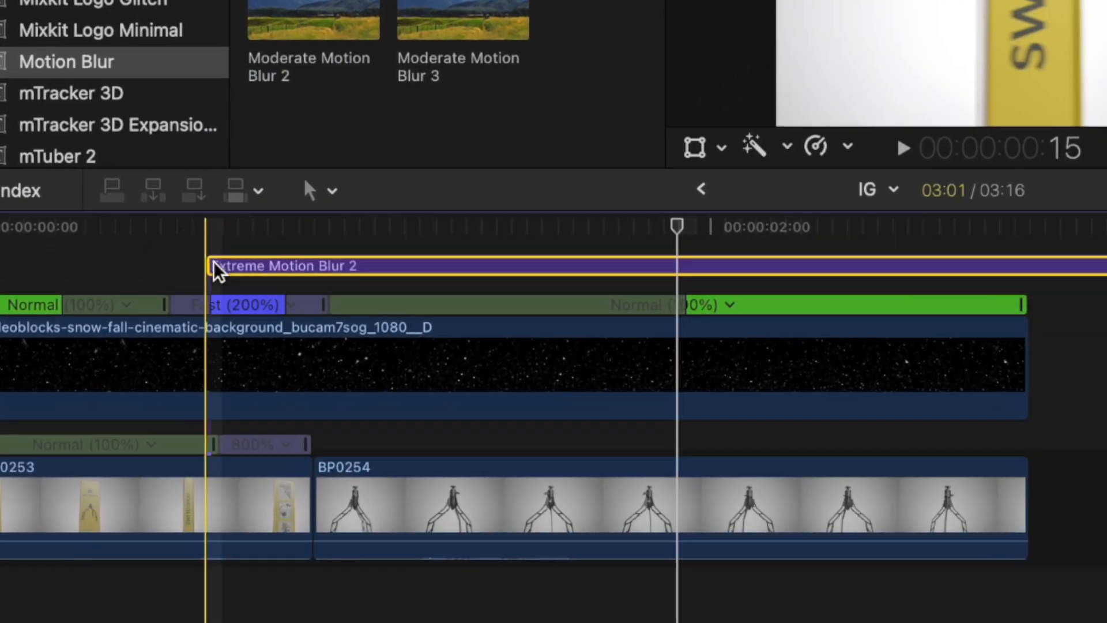
- Preview the motion blur over the spin transition and shift the Extreme Motion Blur 2 title slightly earlier
key(space)
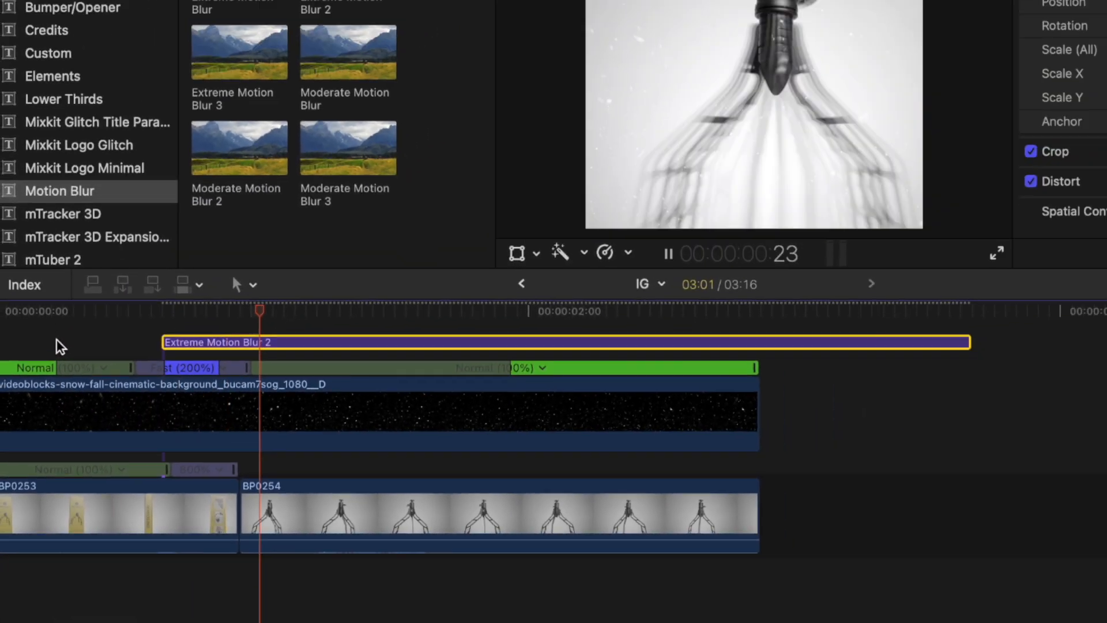
key(space)
drag(209, 343, 188, 343)
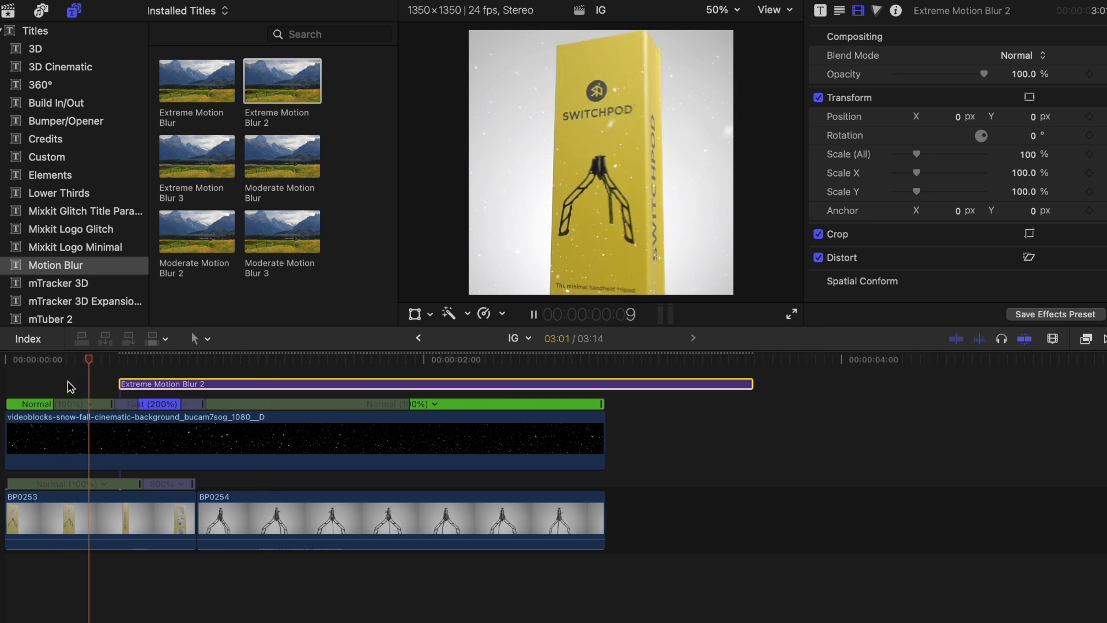
key(space)
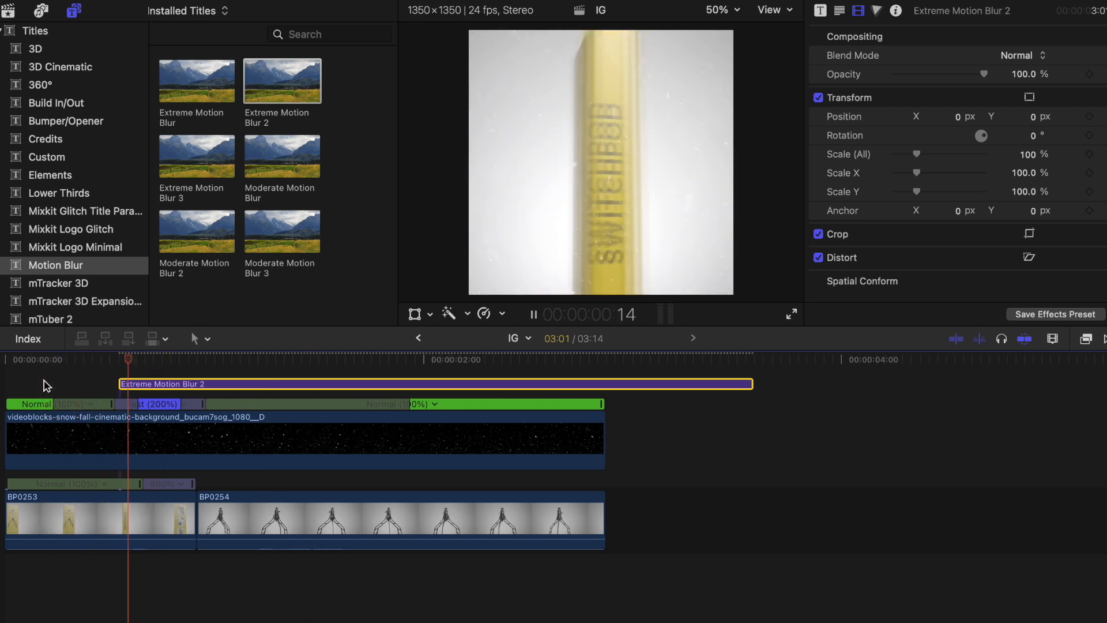
key(space)
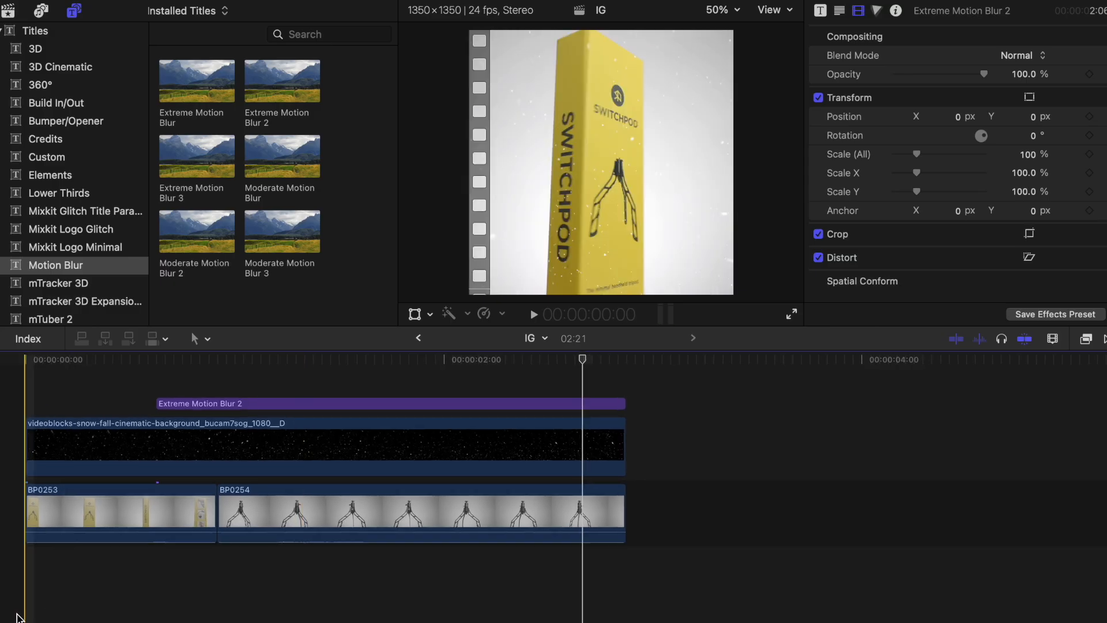
- Paste the CINEMATIC_WHOOSH_Fire_Torch_Ignite_01 and howling-wind-looping_GkrxPS4_ sounds at the timeline start, play the sequence, and trim the wind to the video's end
key(super+v)
click(585, 264)
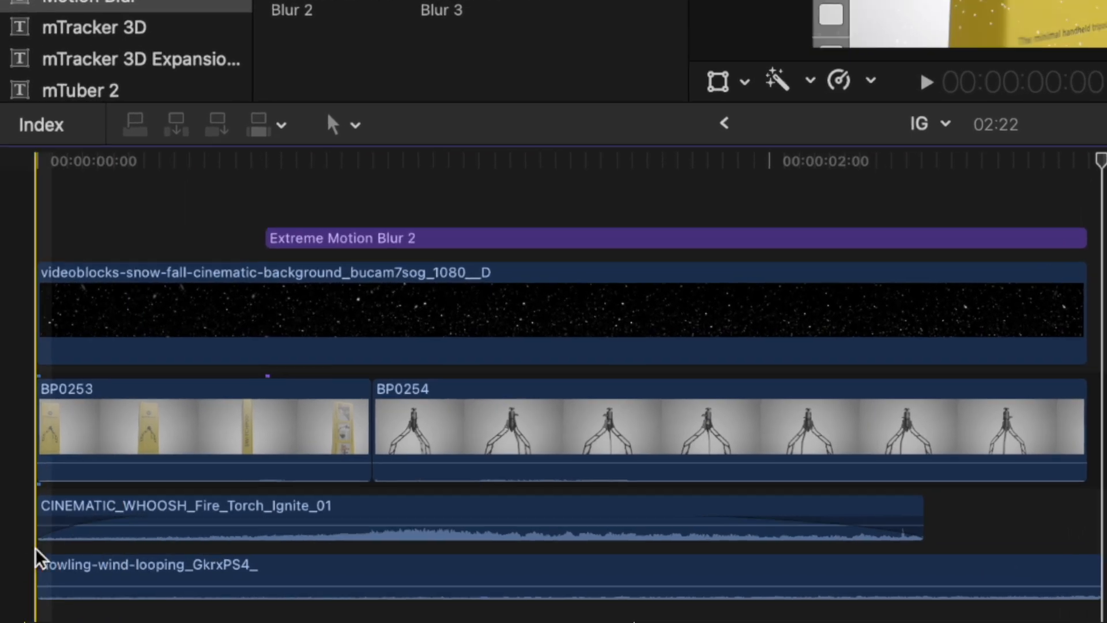
key(space)
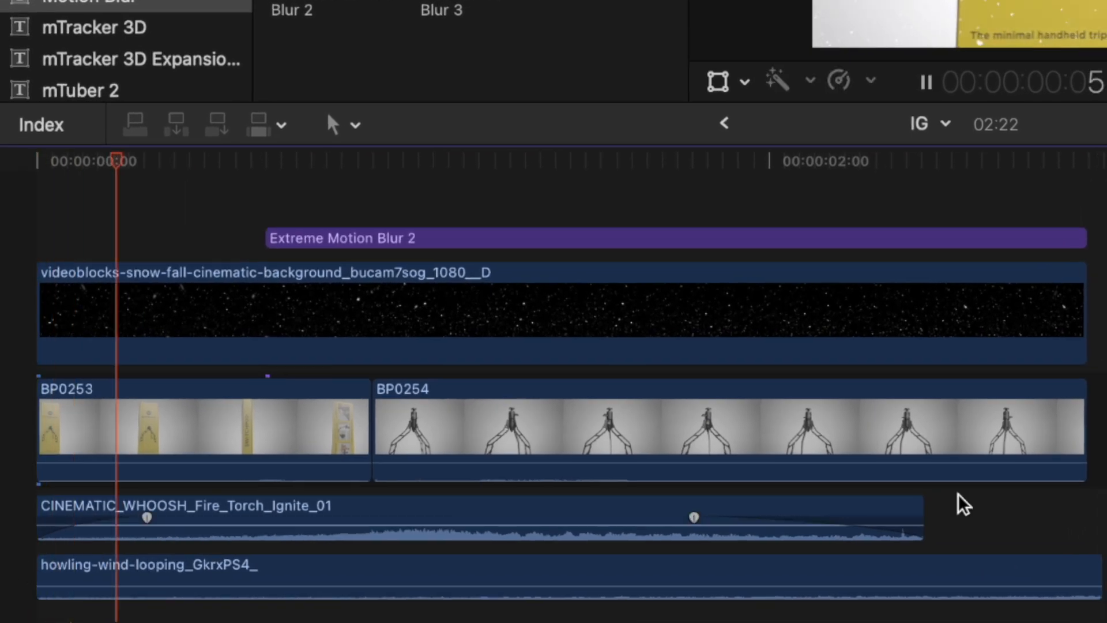
click(1095, 577)
key(space)
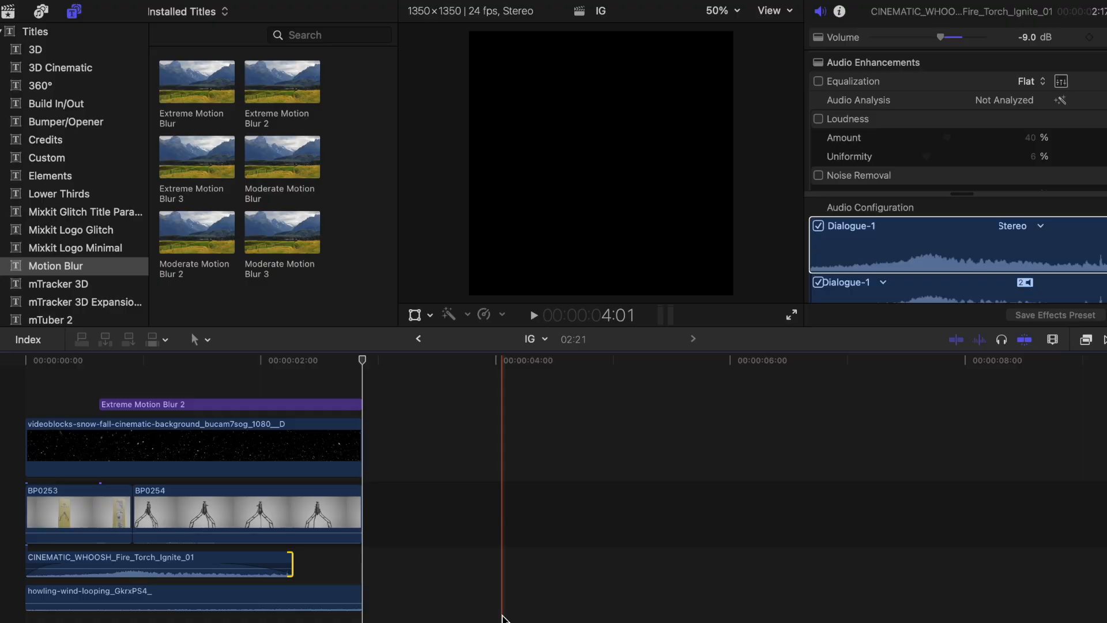
- Select all video, title and audio clips and paste a copy of the whole set directly after the original
drag(337, 618, 170, 414)
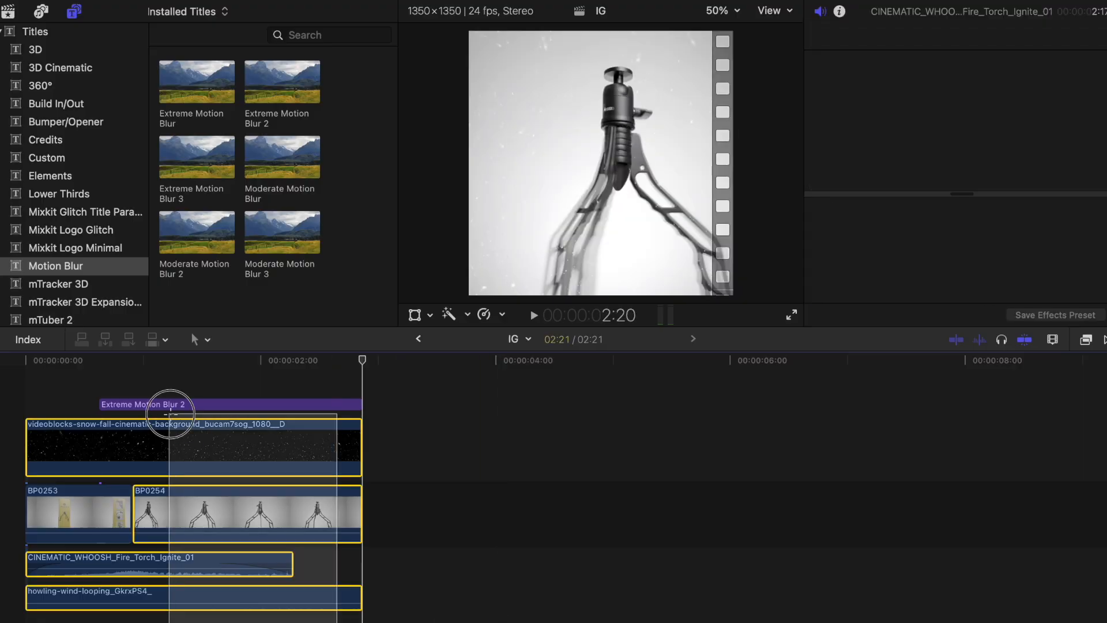
drag(76, 389, 79, 391)
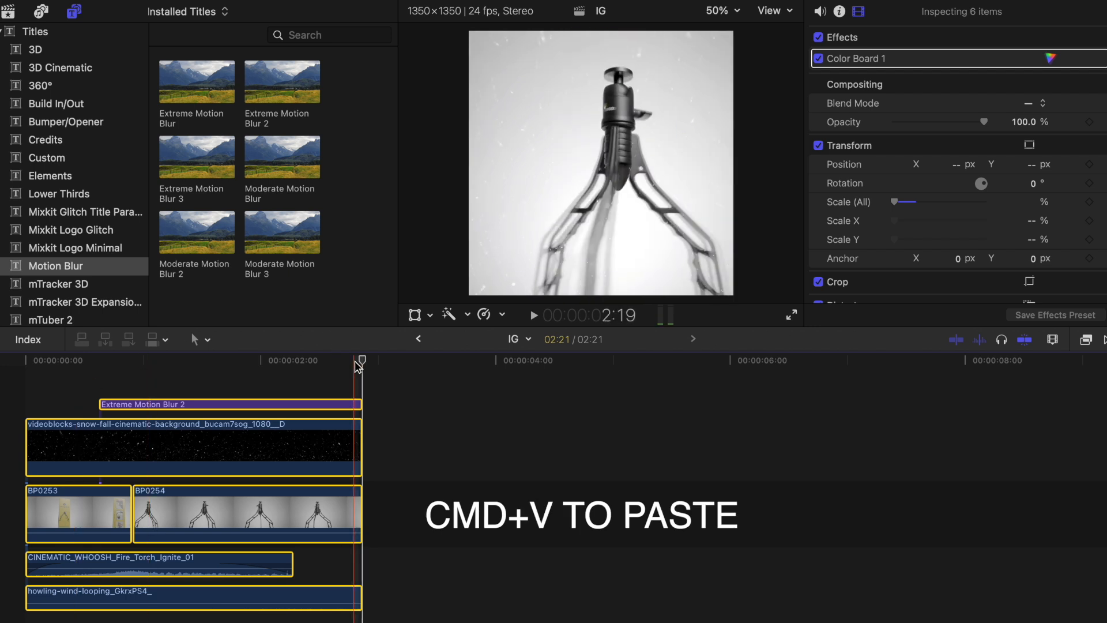
click(366, 383)
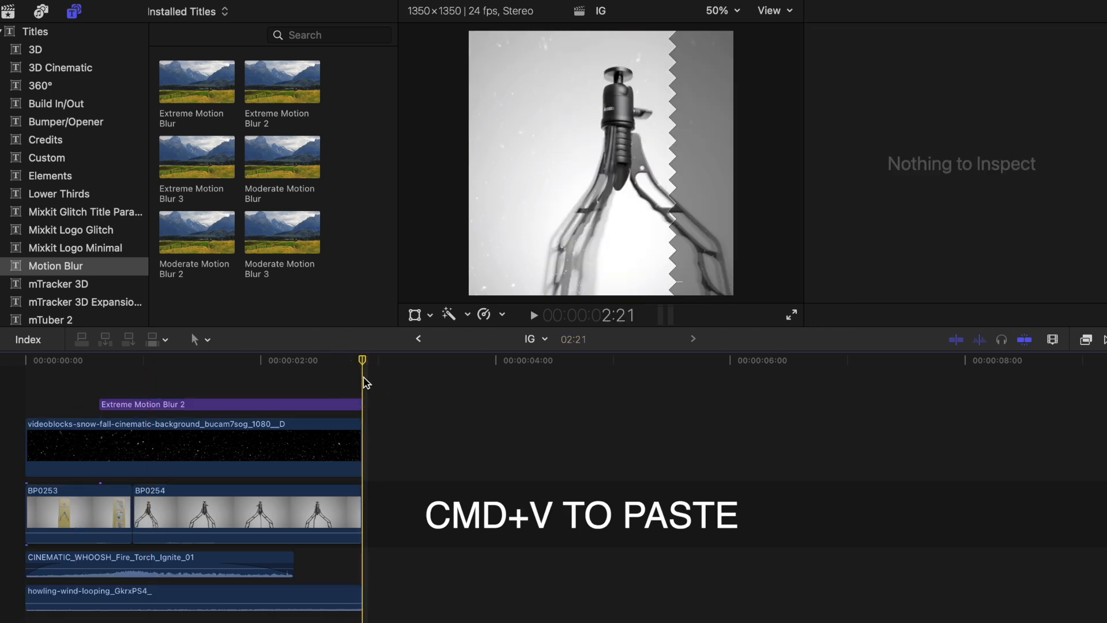
key(super+v)
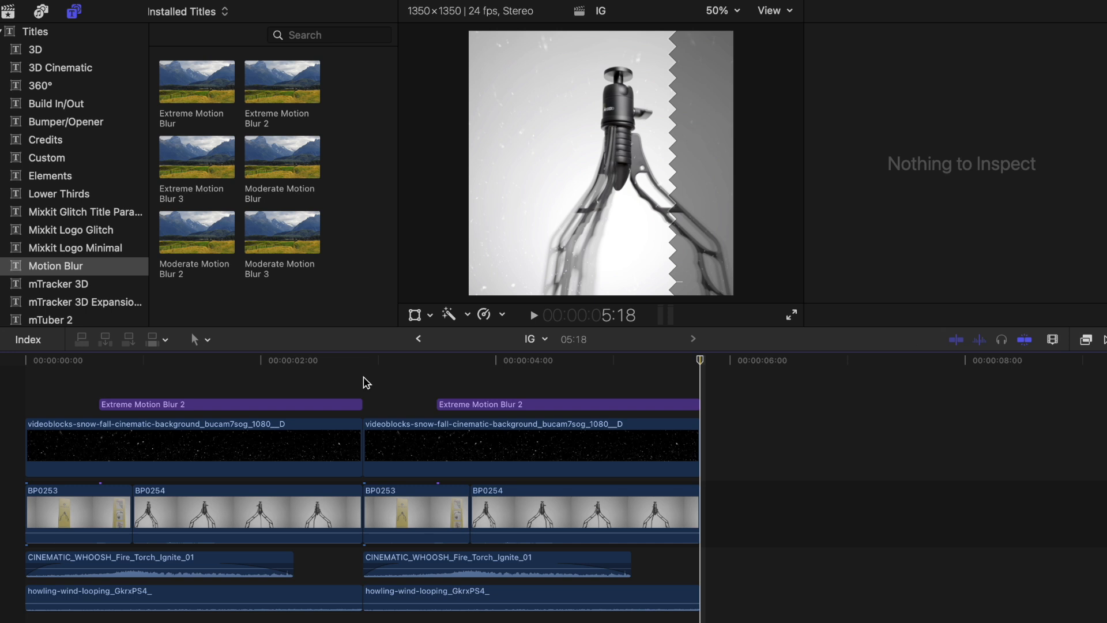
- Combine the first set of video, title and audio clips into a compound clip named 1 in the ELEMENTS event
drag(338, 375, 93, 617)
right_click(101, 495)
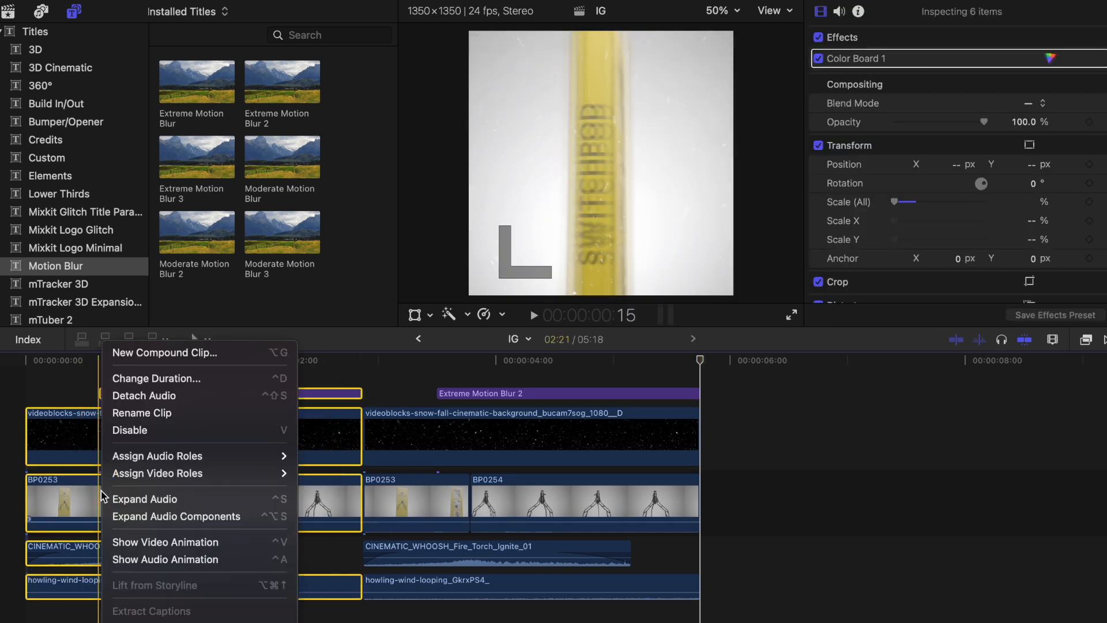
click(234, 358)
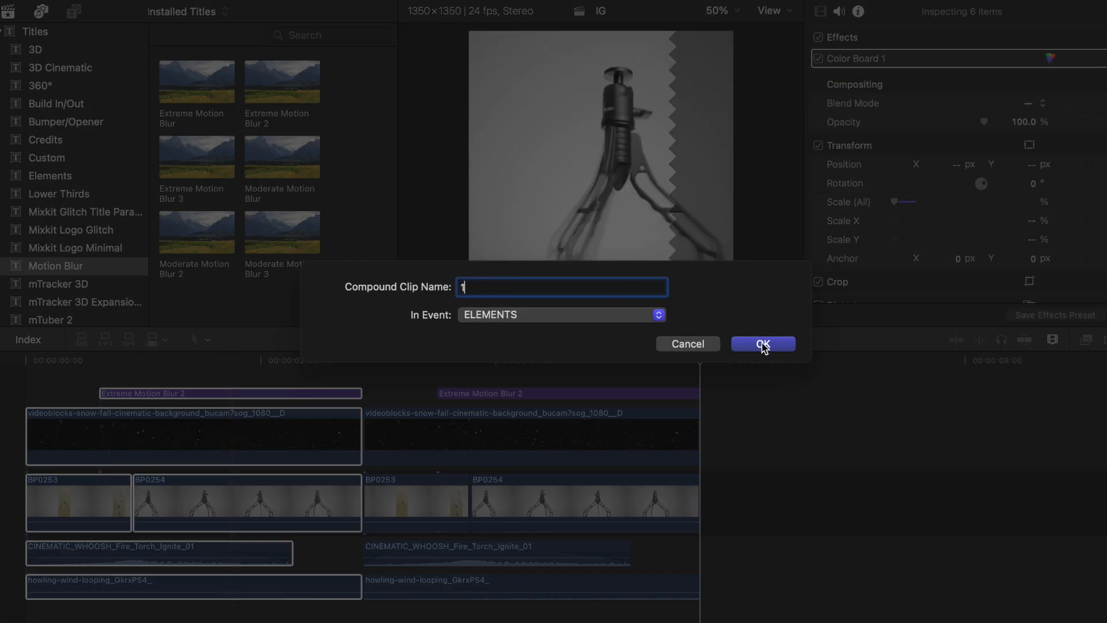
click(763, 344)
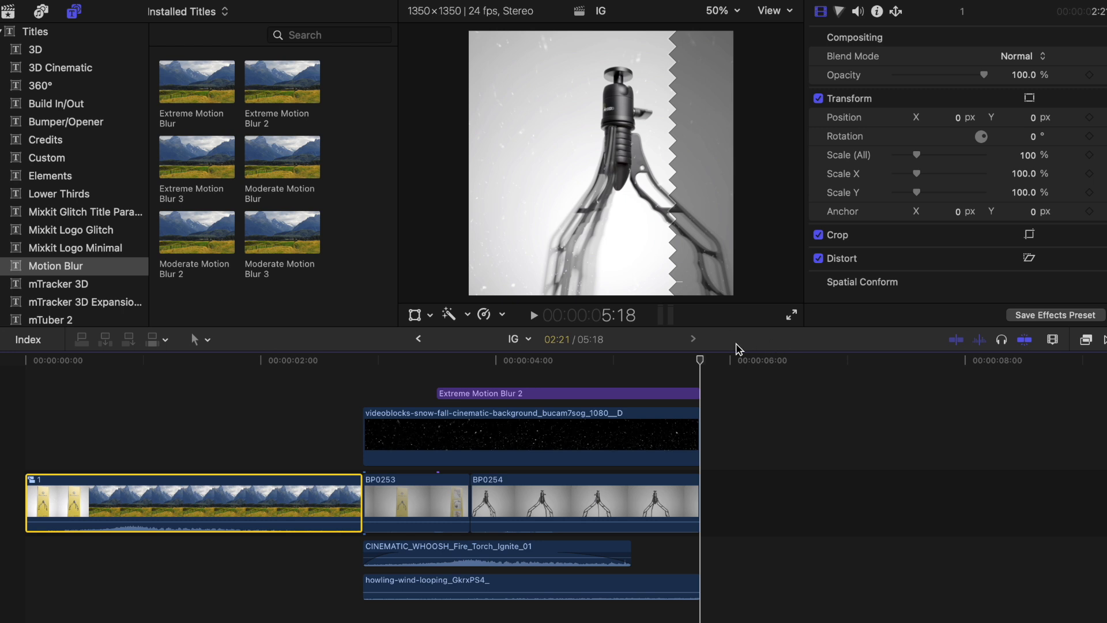
- Combine the second set of video, title and audio clips into a compound clip named 2 and reverse it
drag(413, 380, 551, 457)
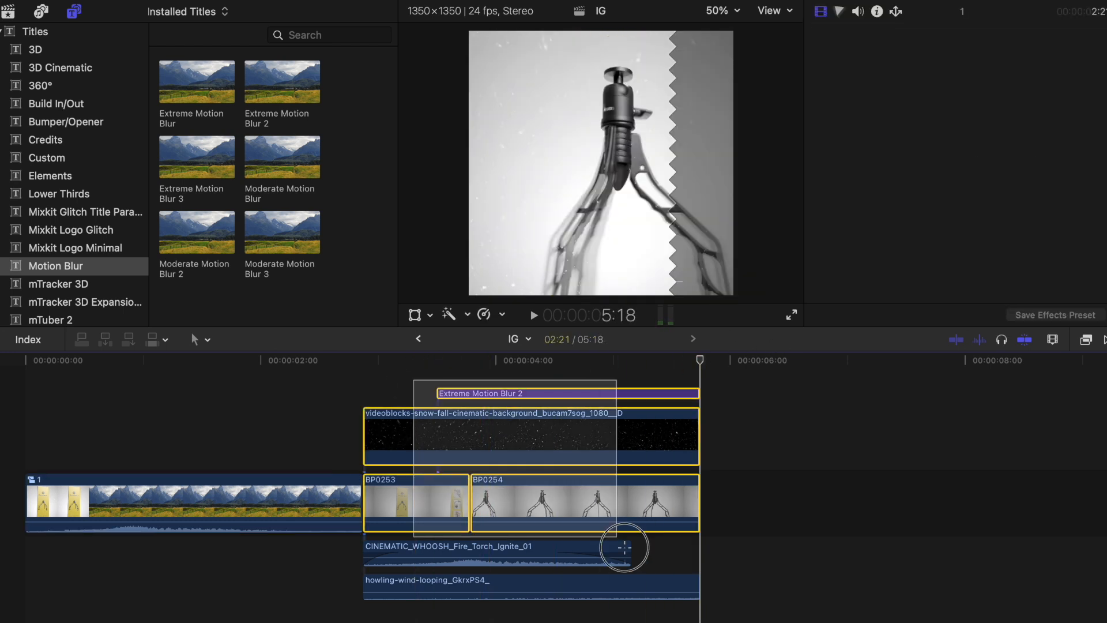
drag(624, 547, 628, 553)
right_click(657, 415)
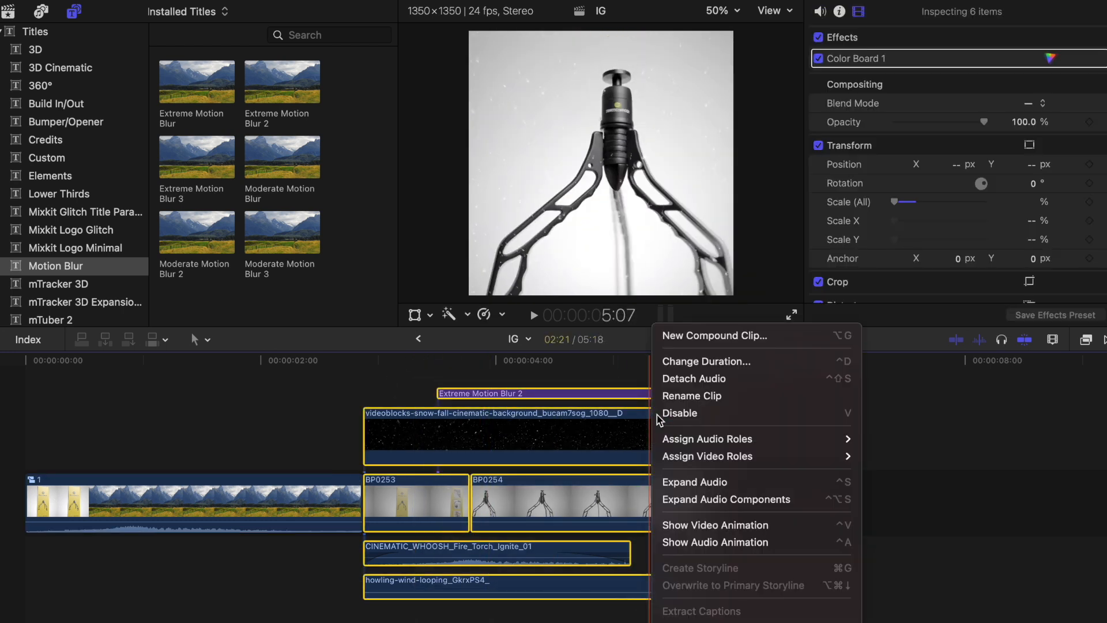
click(718, 339)
click(752, 345)
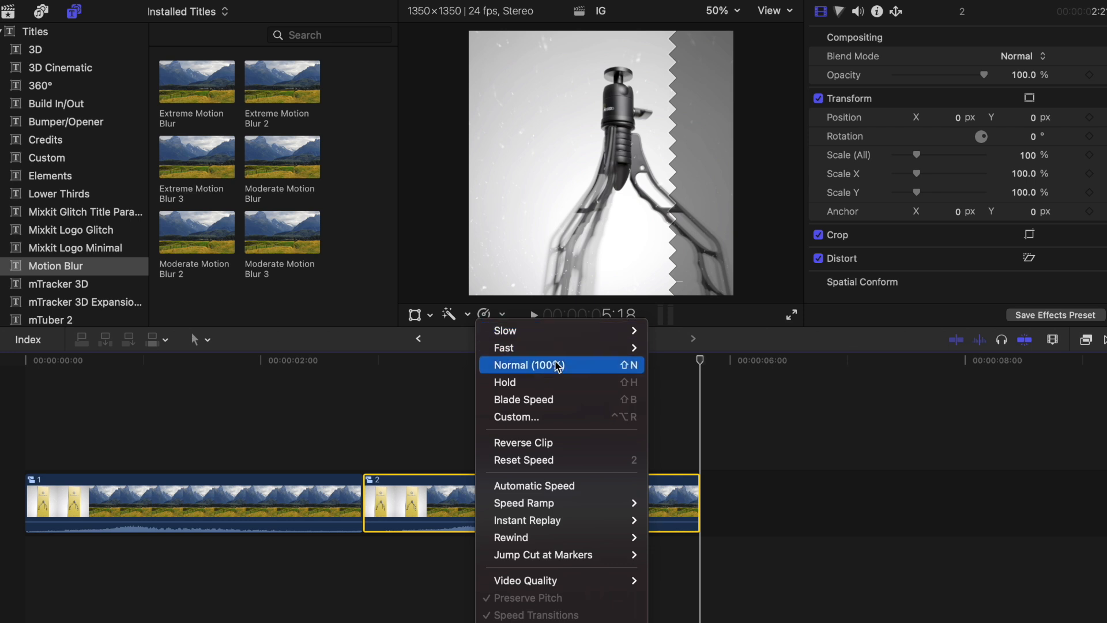
click(572, 445)
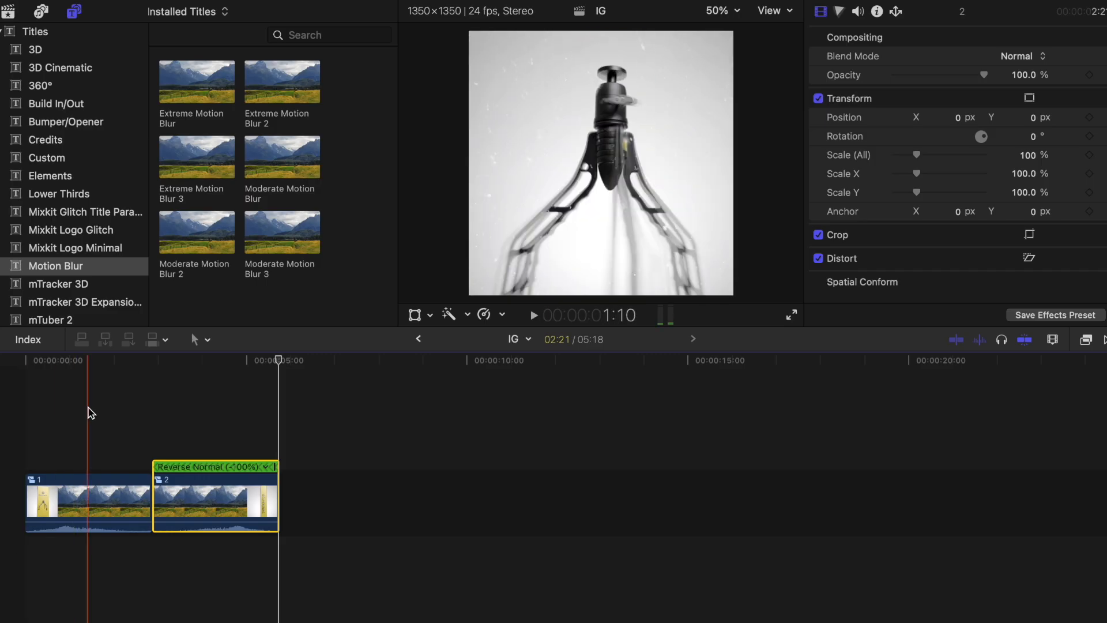
- Copy compound clips 1 and 2 together and paste the pair nine times in sequence at the end of the timeline
drag(87, 408, 222, 508)
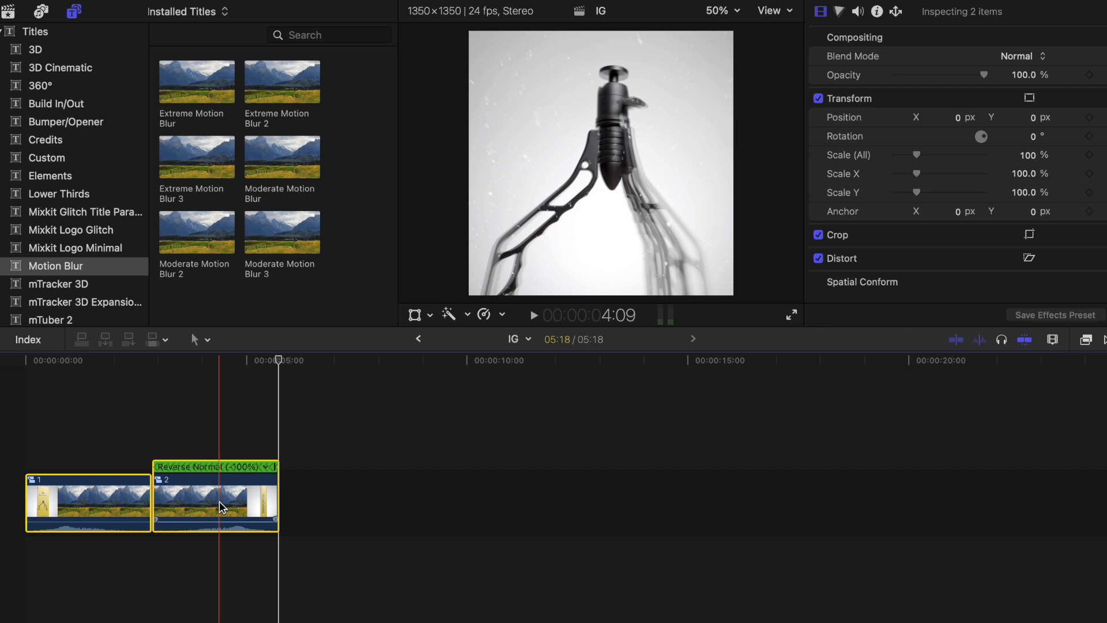
click(285, 448)
key(super+v)
key(super+v)
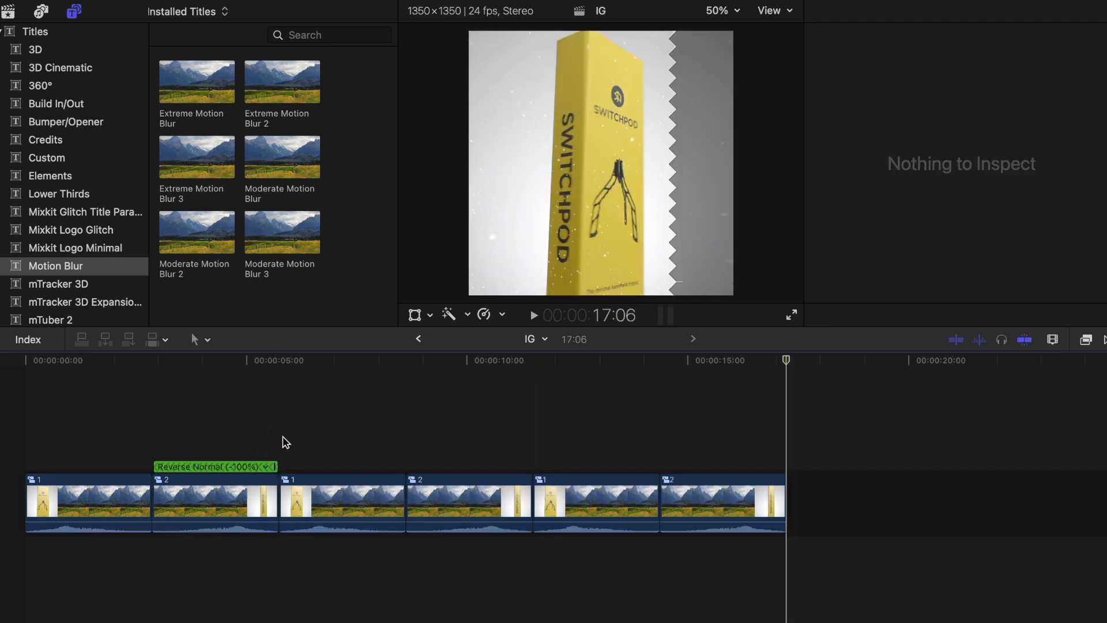
key(super+v)
key(super+v)
key(super+v)
key(super+v)
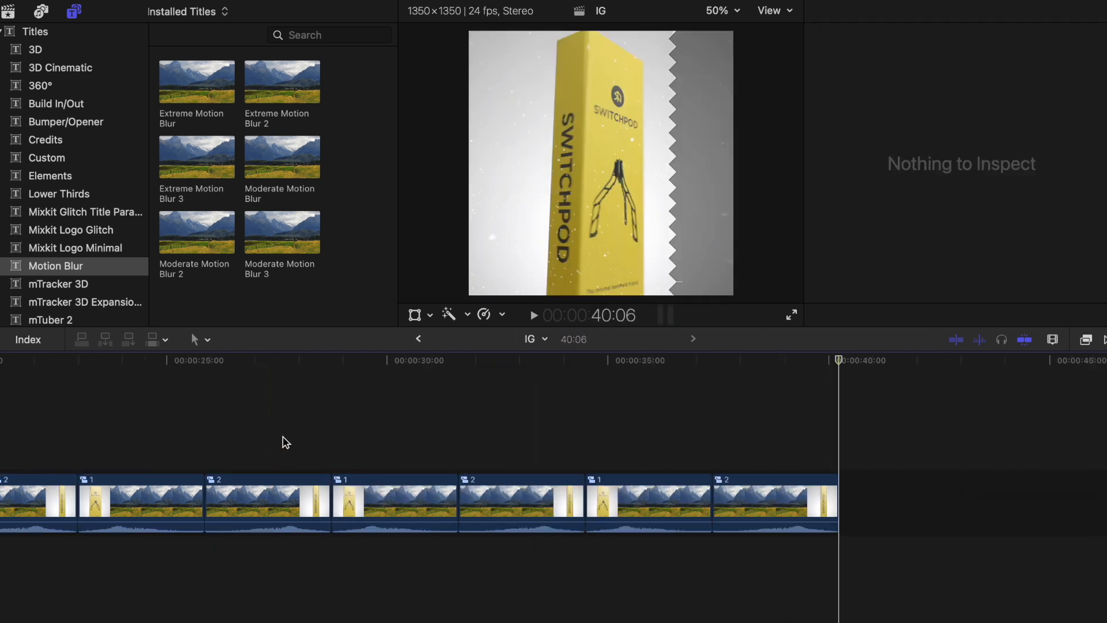
key(super+v)
key(super+v)
key(super+v)
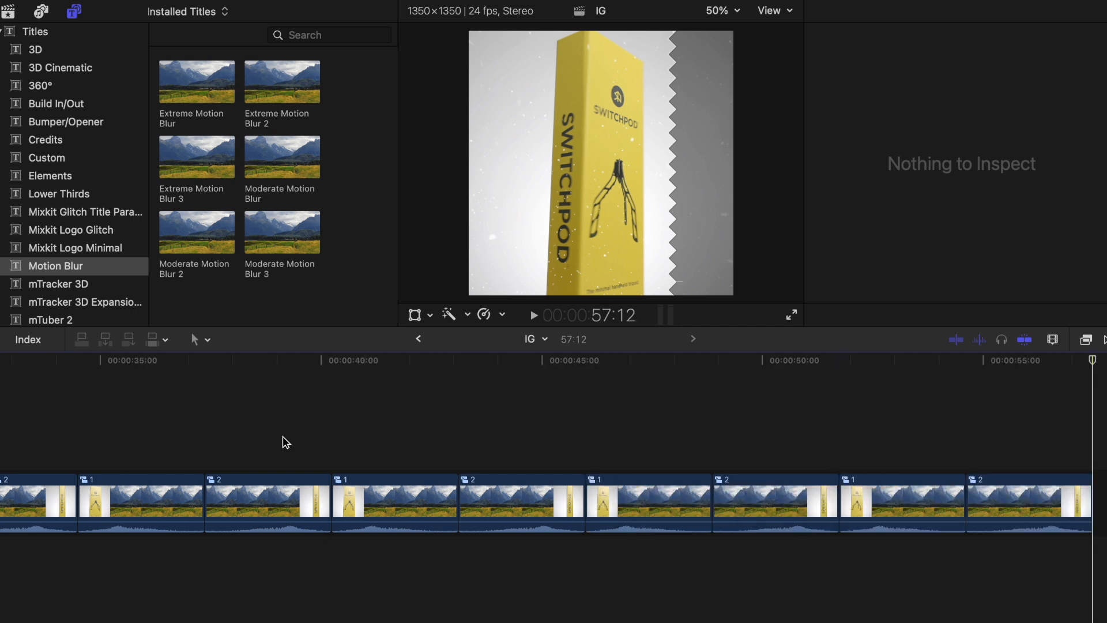